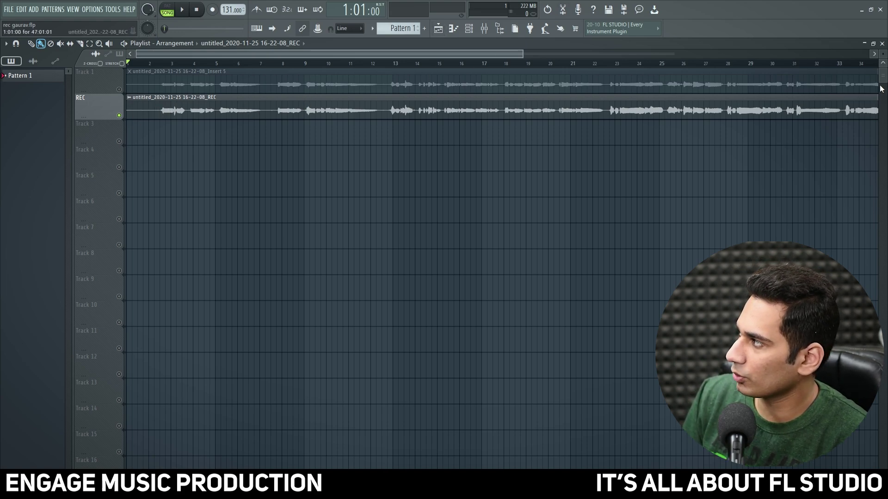
Open the REC track's audio clip for sample editing in Edison
left_click_drag(879, 48, 880, 92)
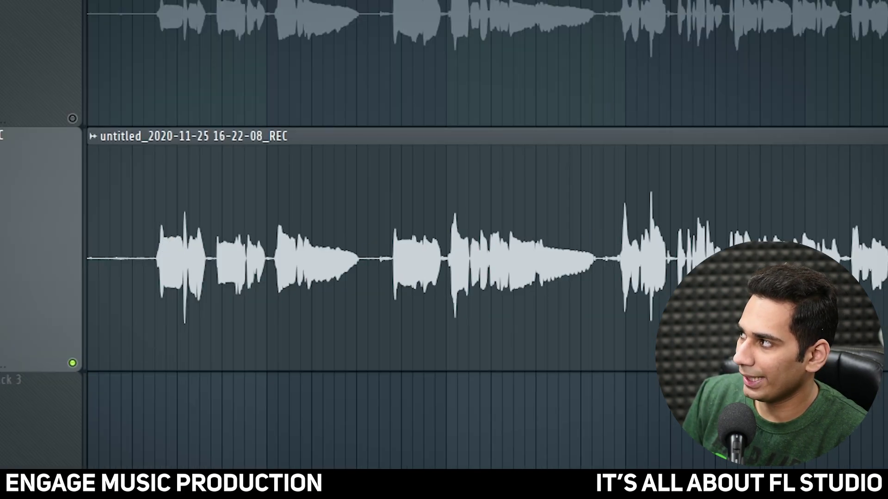
scroll(325, 30, "up", 3)
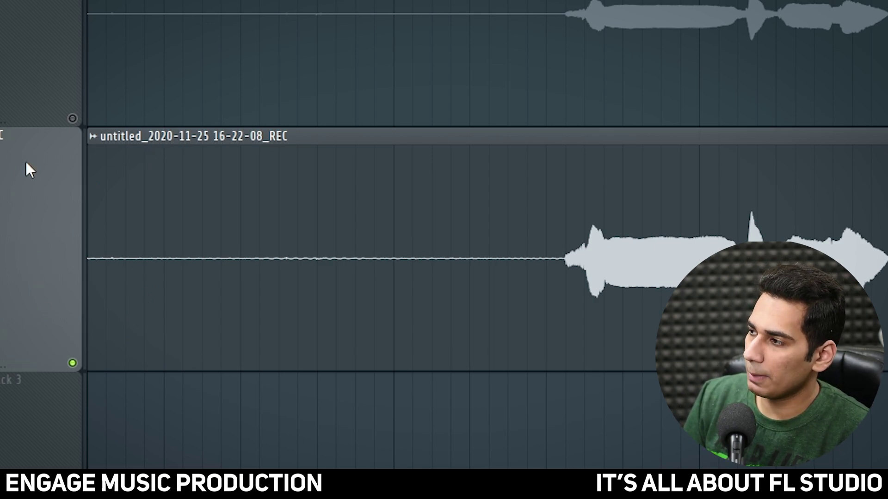
left_click(93, 137)
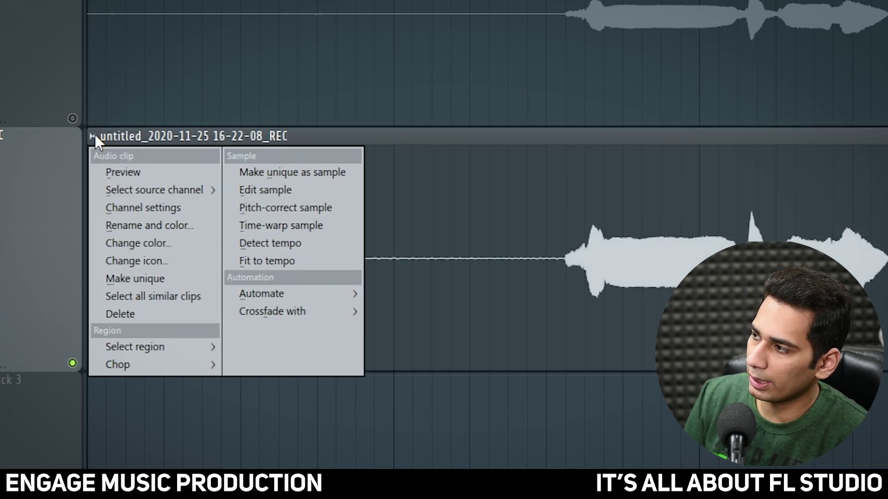
left_click(278, 189)
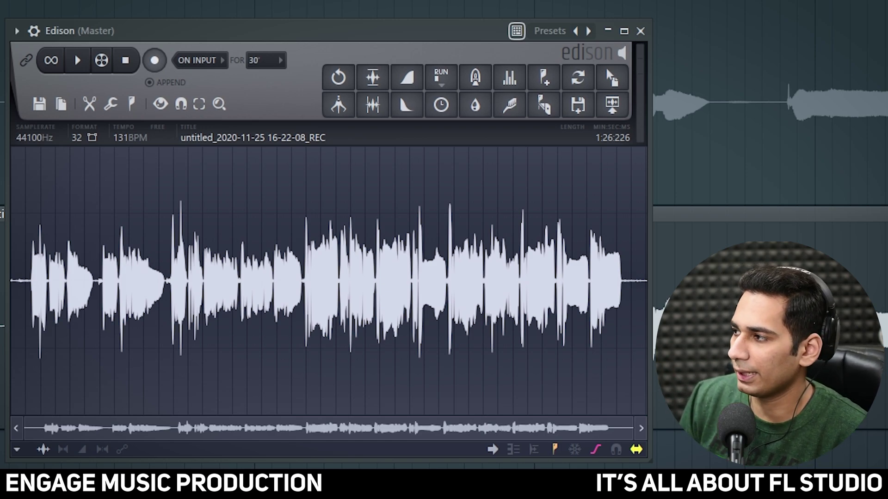
Select the quiet lead-in before the first vocal phrase, from 0:154 to 2:678, and play it in a loop
left_click_drag(632, 418, 83, 360)
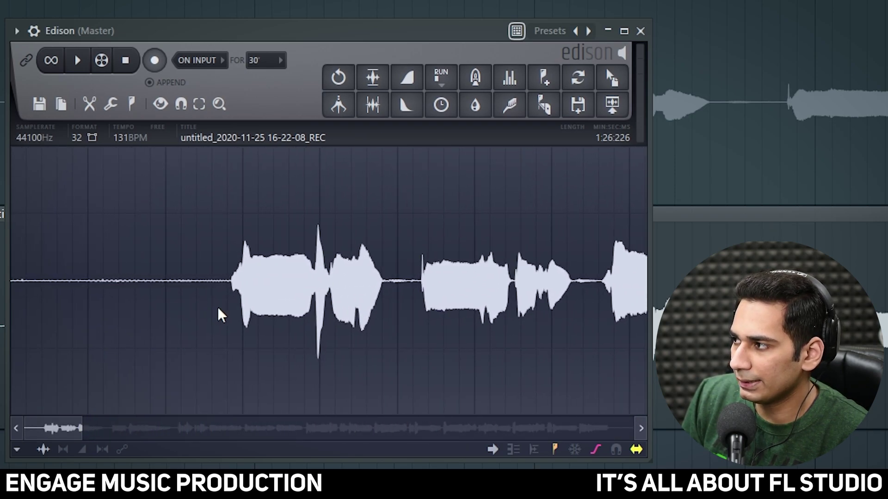
left_click_drag(218, 309, 128, 306)
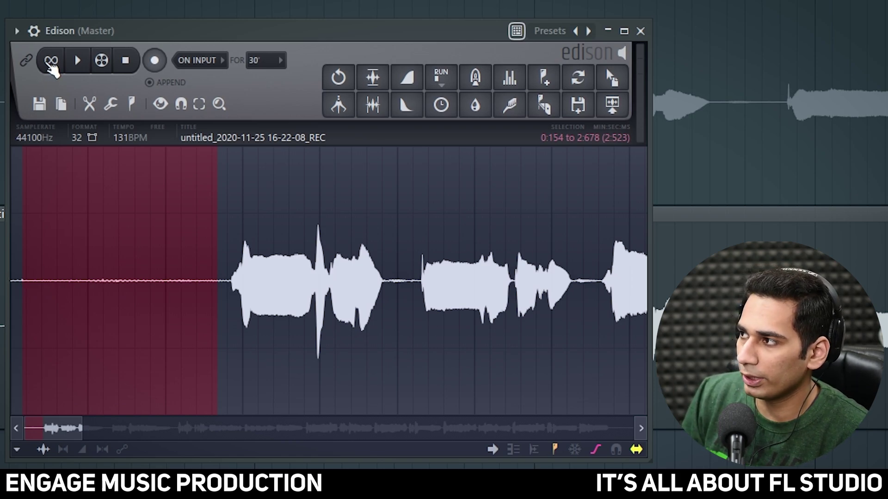
left_click(51, 63)
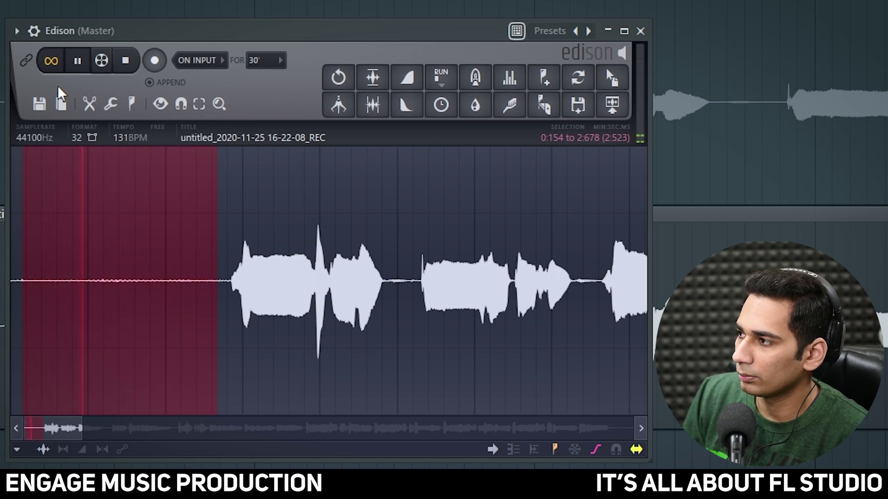
key("space")
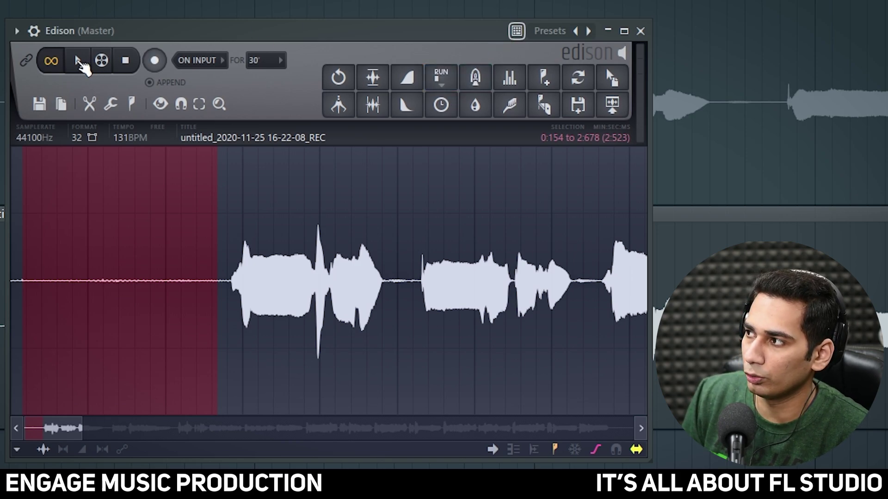
left_click(79, 61)
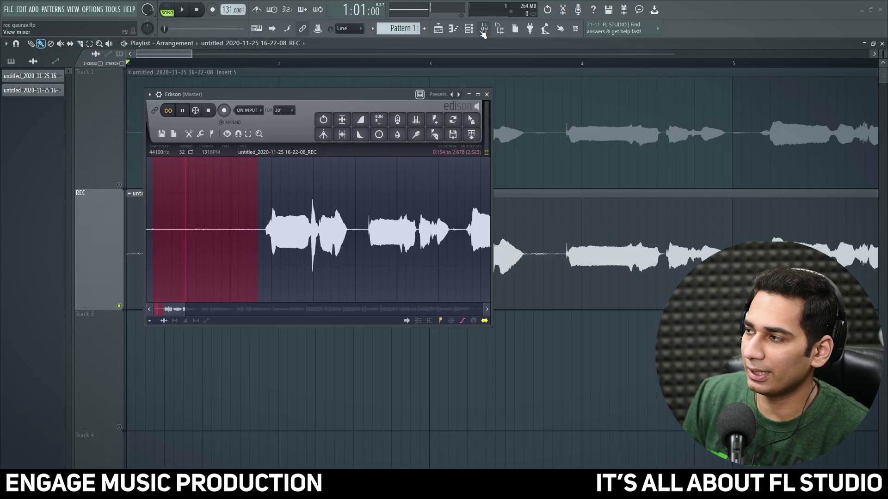
Open the SPAN analyzer from the Master track's effects and place it beside the Edison window
left_click(483, 30)
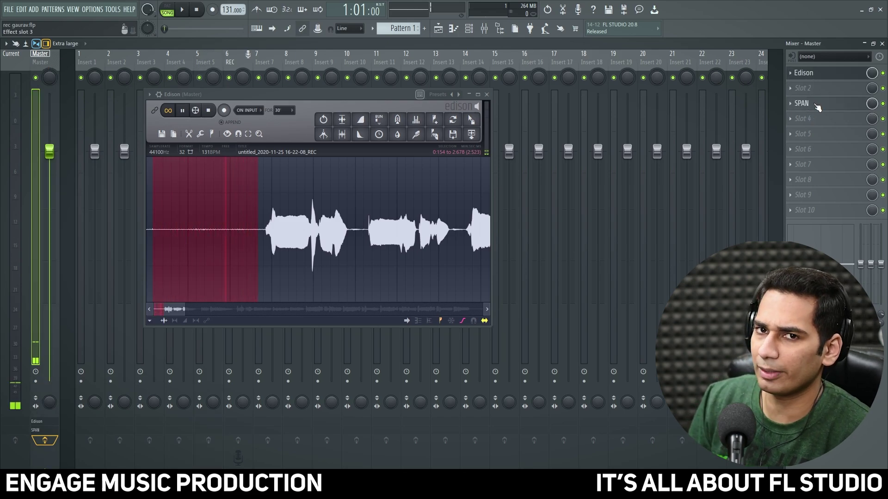
left_click(817, 106)
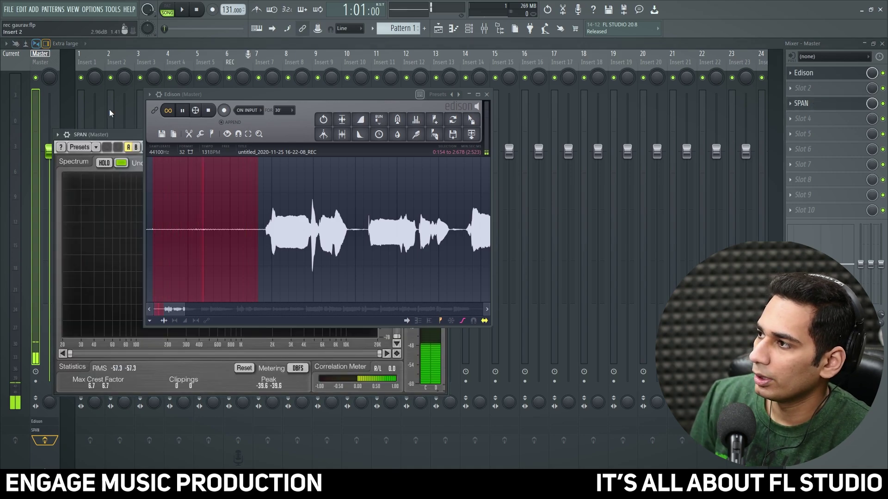
left_click_drag(97, 134, 548, 96)
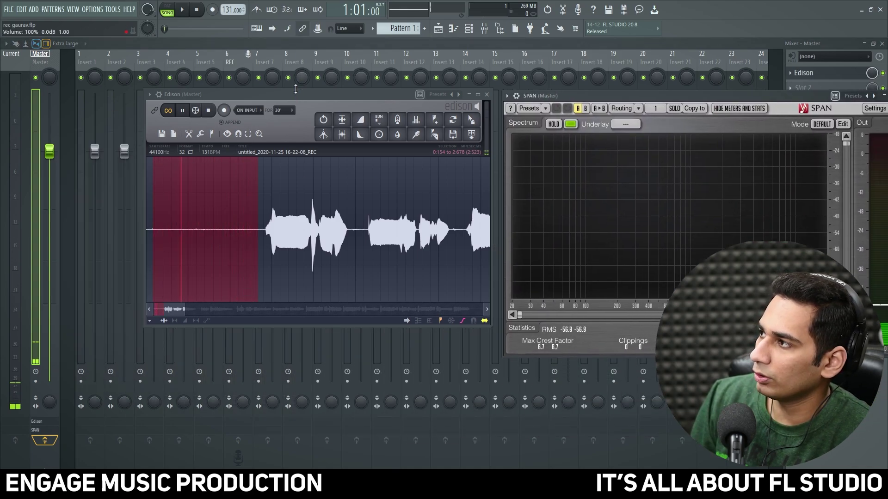
left_click_drag(297, 97, 215, 98)
left_click_drag(591, 96, 509, 85)
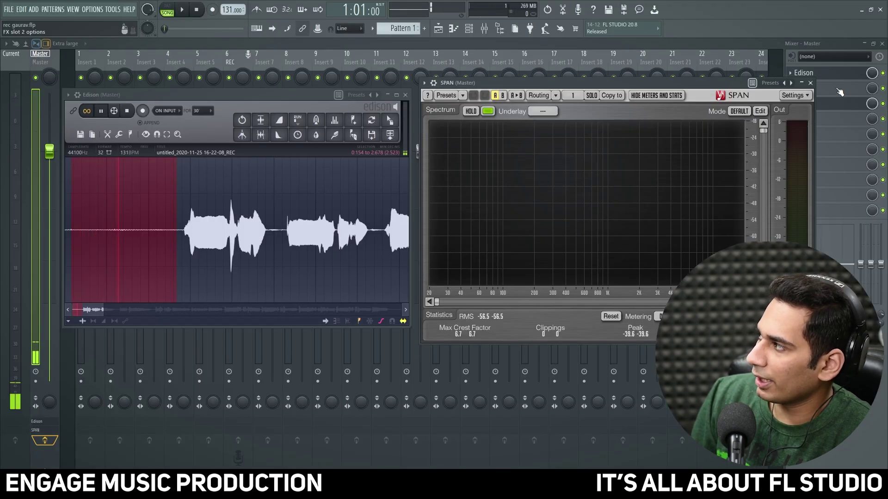
Add Fruity Balance to slot 2 of the Master track and raise its volume to 5.6 dB
left_click(840, 92)
left_click(668, 278)
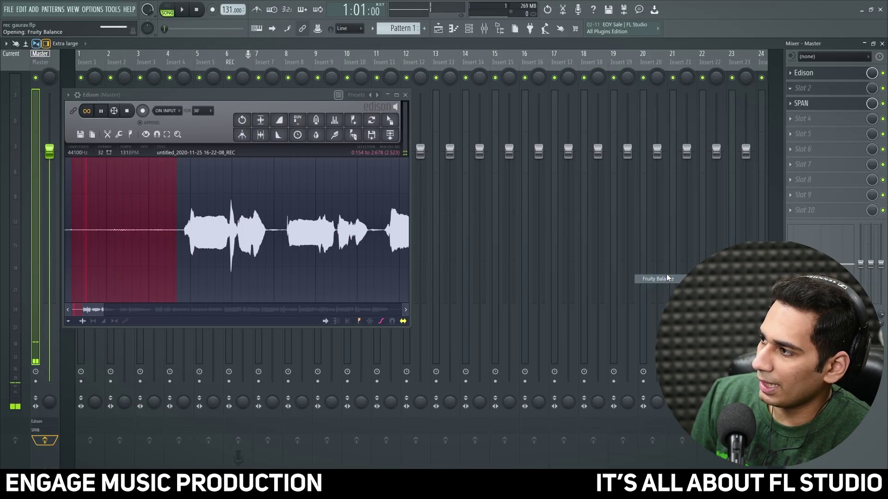
left_click_drag(71, 88, 462, 311)
left_click(837, 116)
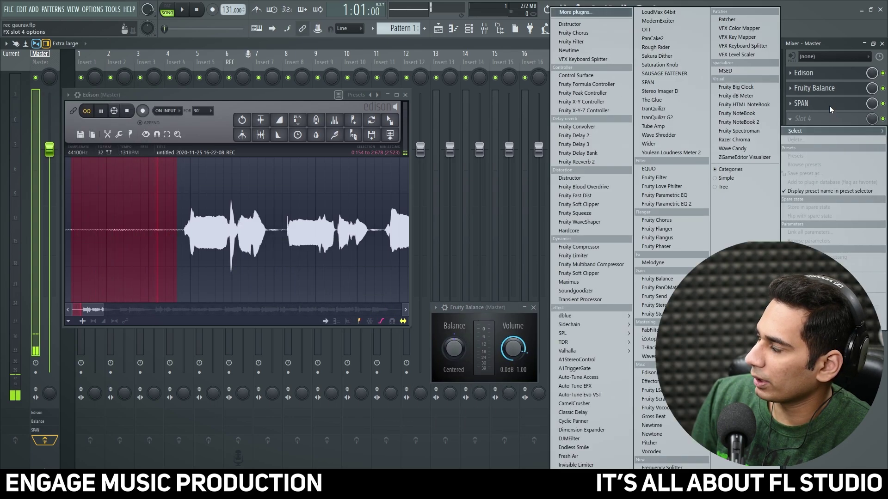
key("Escape")
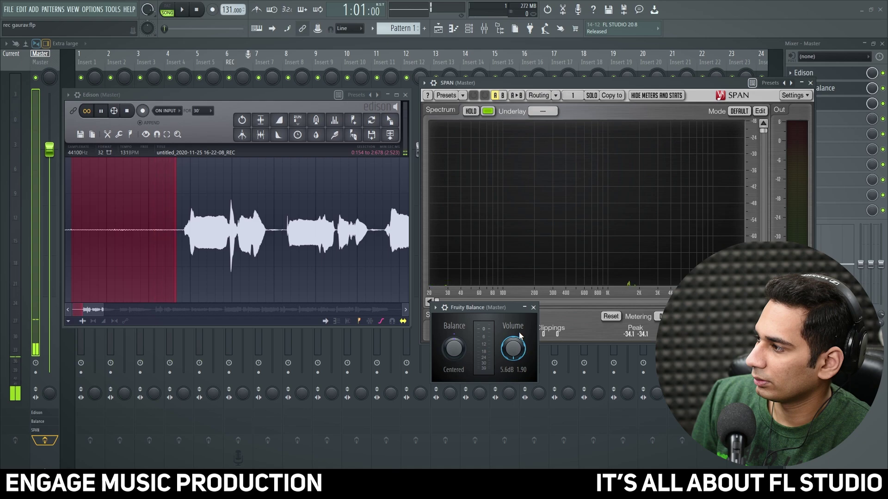
left_click_drag(496, 305, 493, 338)
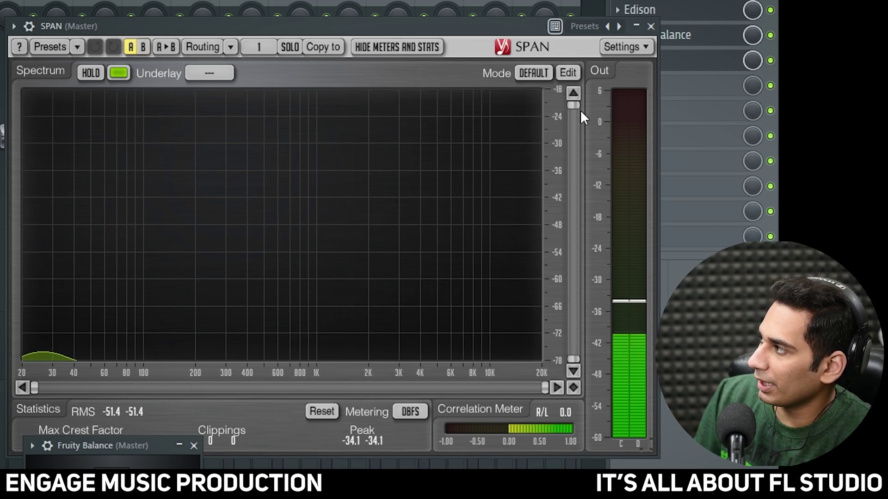
Add Fruity Parametric EQ 2 to slot 4 of the Master track and place its window clear of Edison
left_click(678, 84)
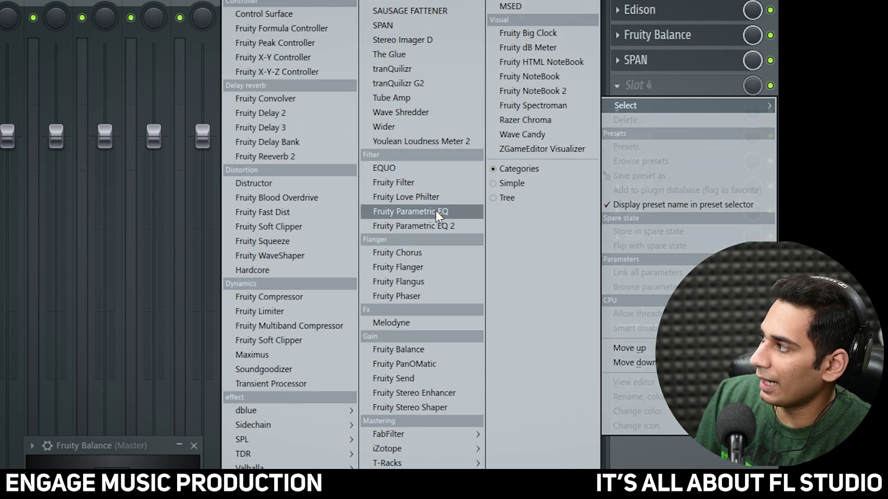
left_click(450, 224)
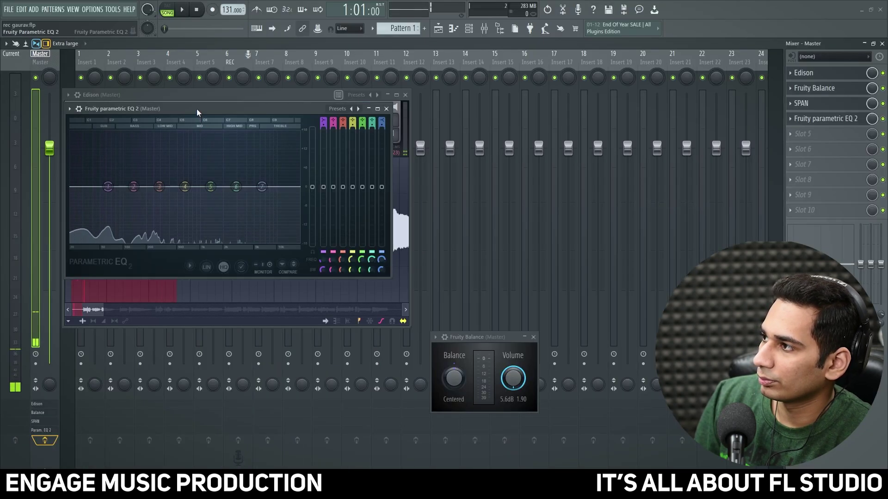
left_click_drag(428, 107, 545, 96)
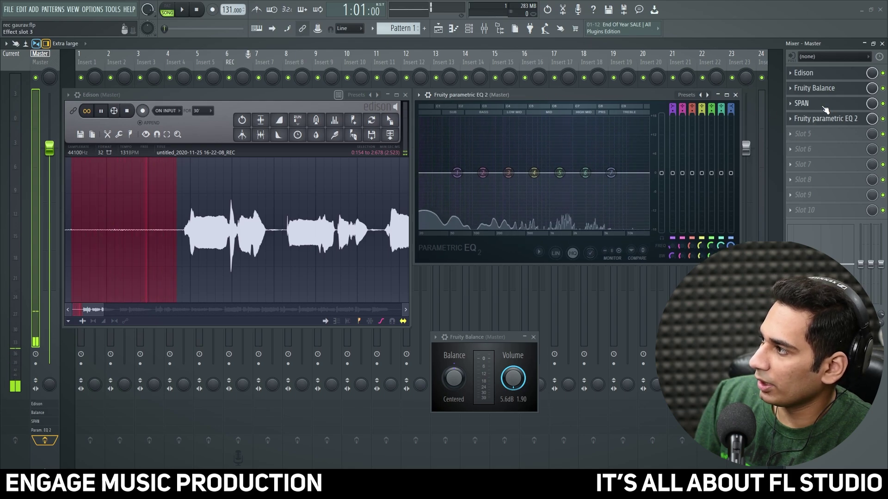
Arrange SPAN, Edison and the EQ side by side to examine the looping noise, and toggle the Fruity Balance effect for comparison
left_click(825, 110)
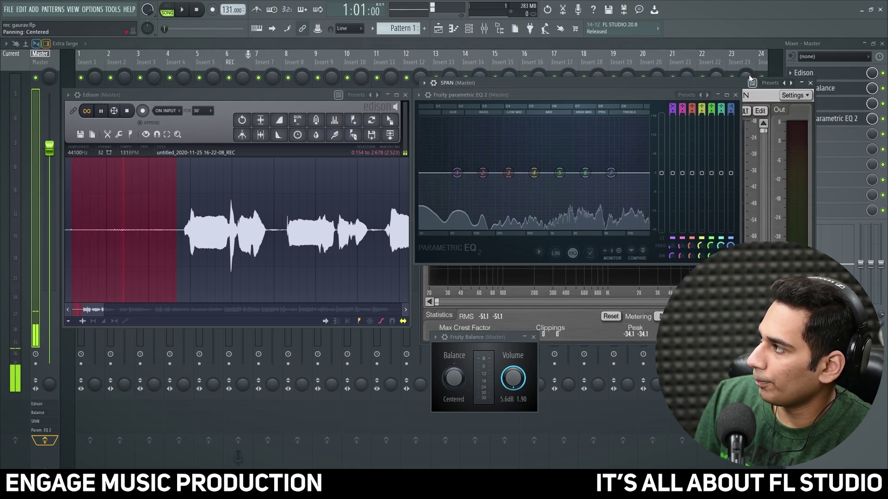
left_click_drag(737, 83, 378, 232)
left_click(248, 99)
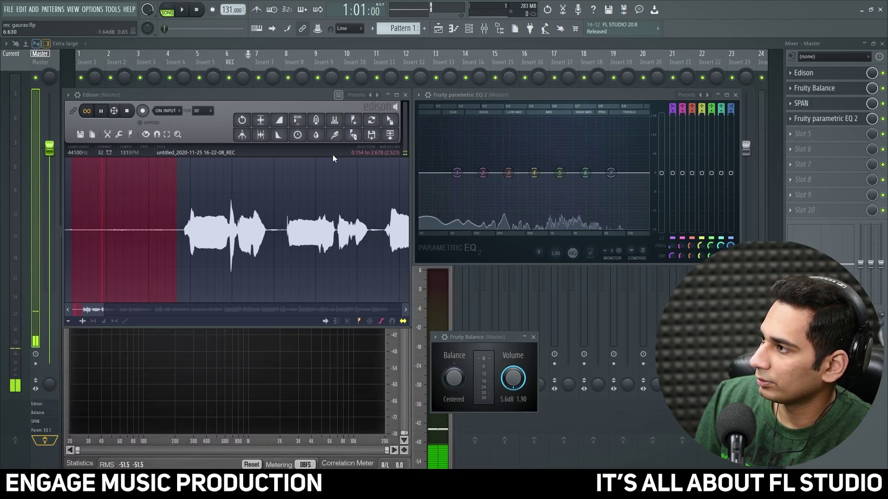
left_click_drag(248, 99, 760, 232)
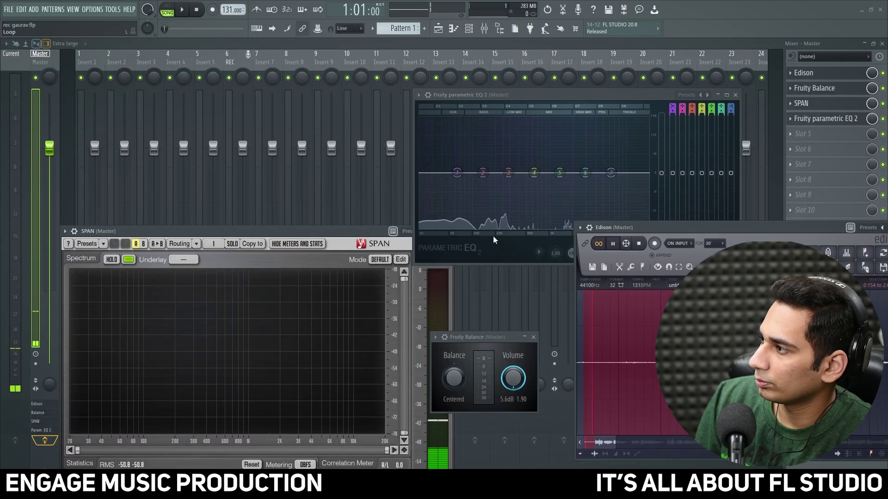
left_click_drag(314, 231, 267, 63)
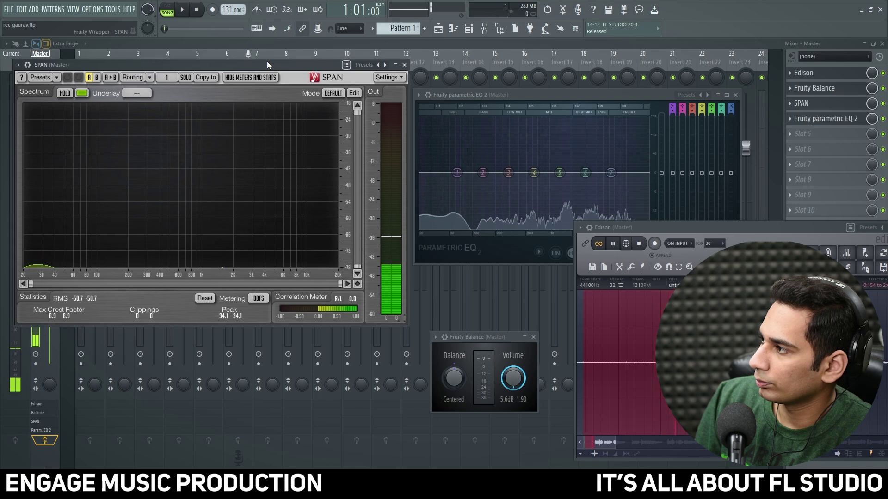
left_click_drag(700, 226, 667, 280)
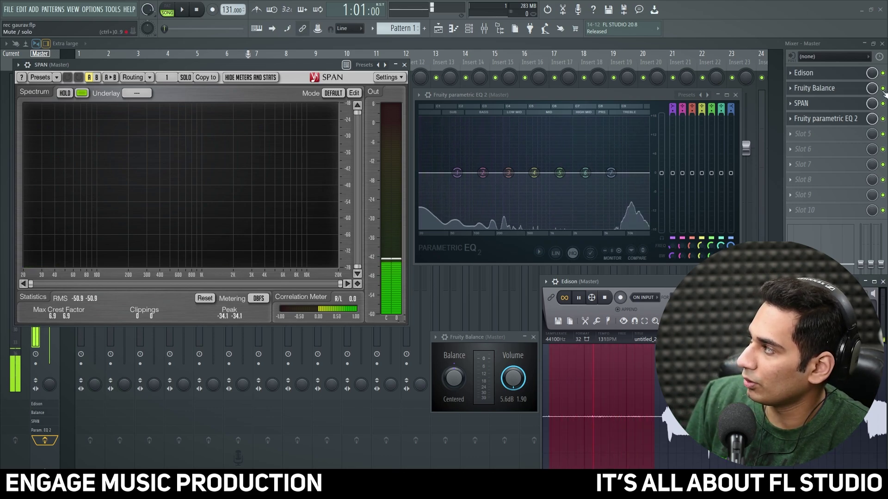
left_click(883, 88)
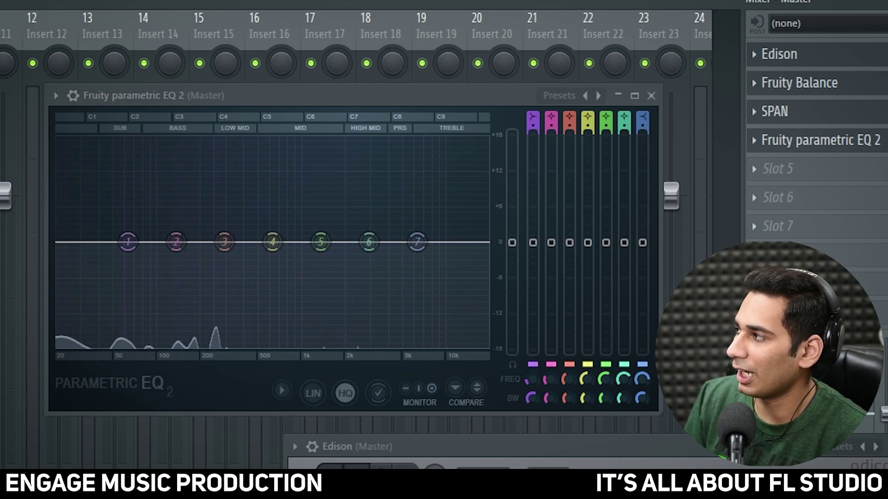
Close the Fruity Parametric EQ 2 window and stop the looped playback in Edison
left_click(651, 95)
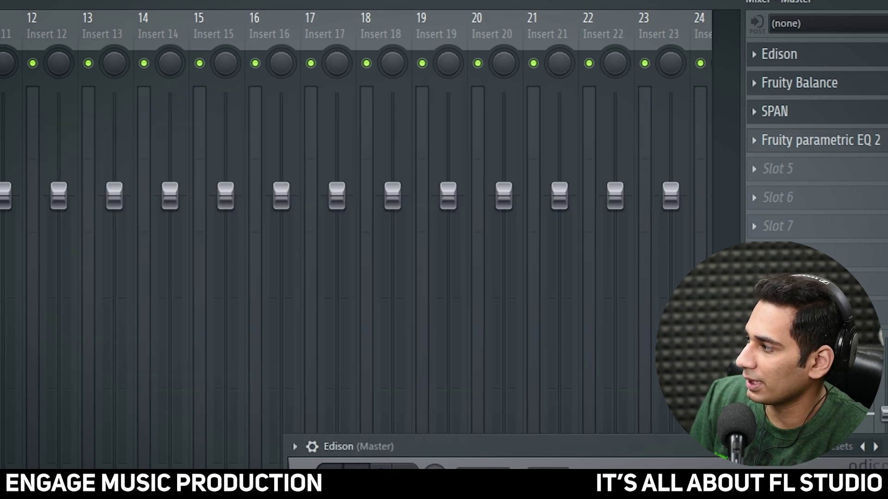
left_click_drag(607, 450, 337, 18)
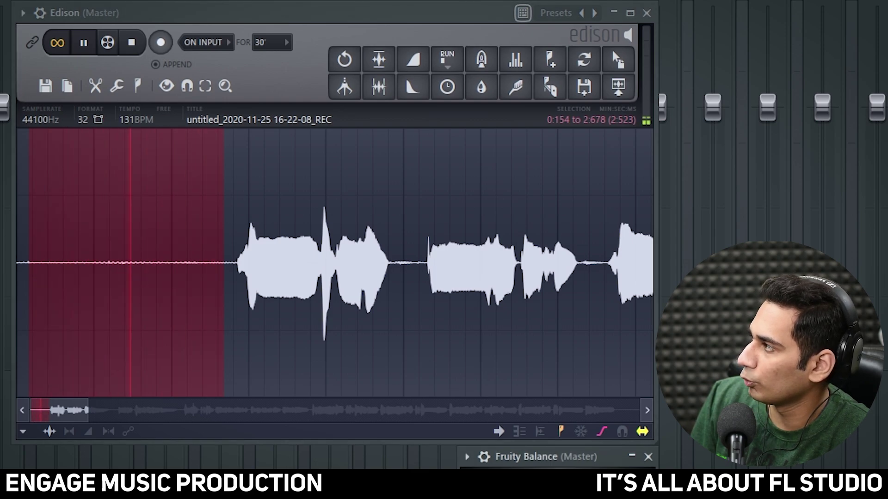
left_click(562, 358)
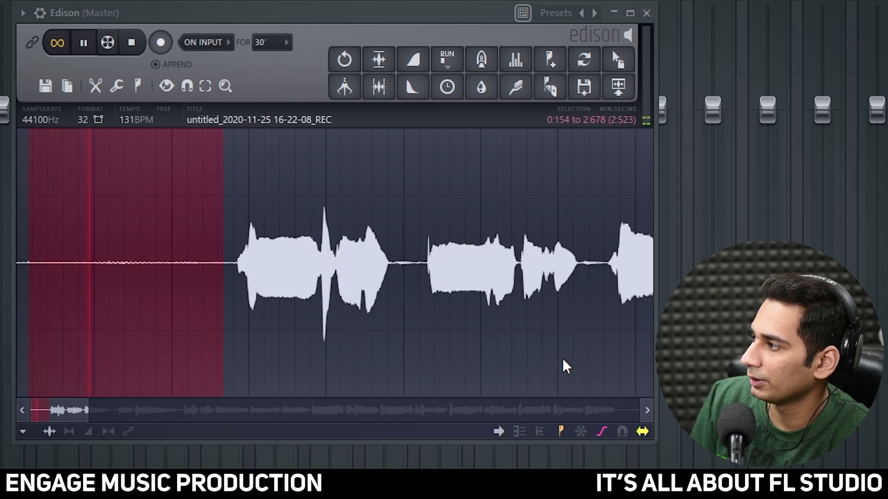
left_click(132, 42)
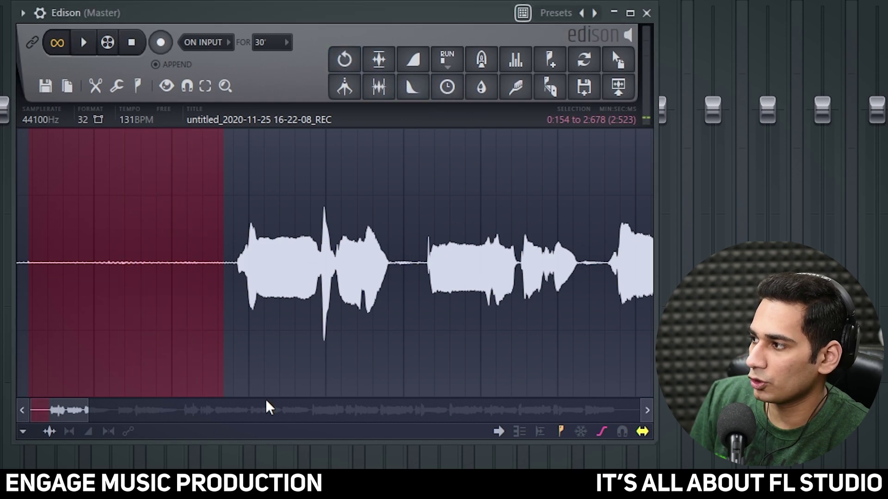
Reselect the noise-only lead-in from 0:177 to 2:639 and open the Clean up (denoise) tool
left_click_drag(88, 407, 633, 407)
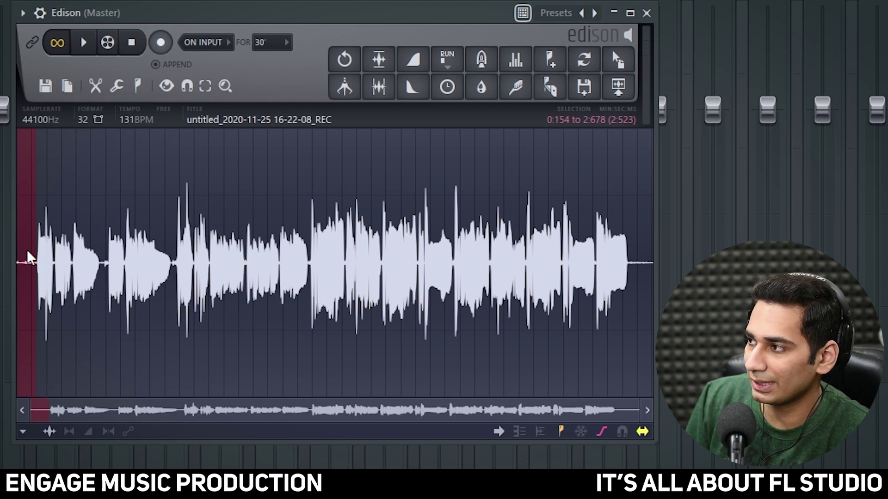
left_click_drag(633, 417, 131, 404)
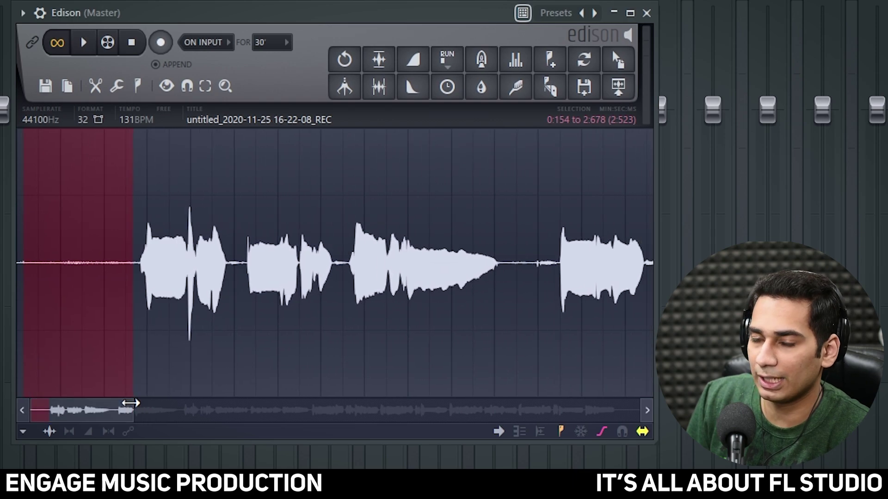
left_click(132, 351)
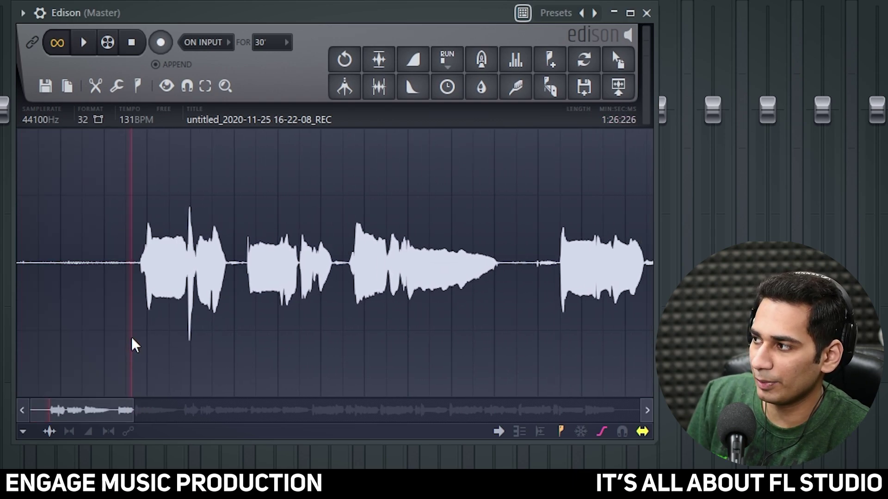
left_click_drag(133, 345, 27, 345)
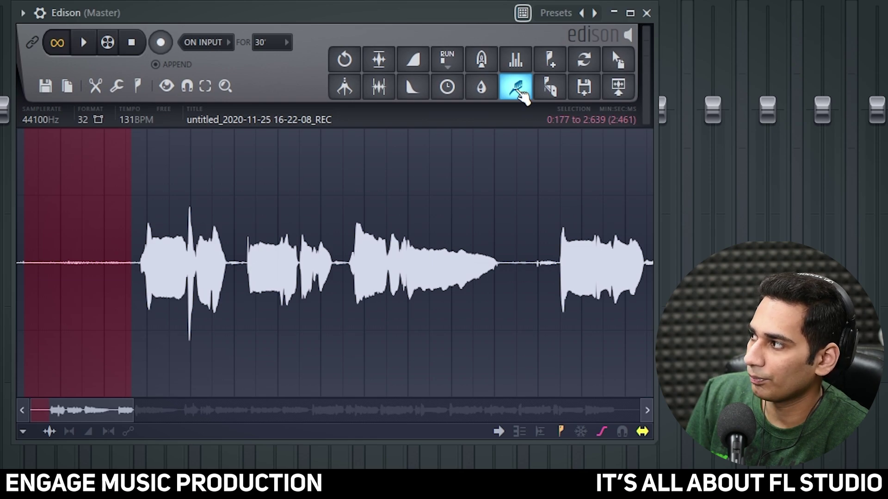
left_click(517, 87)
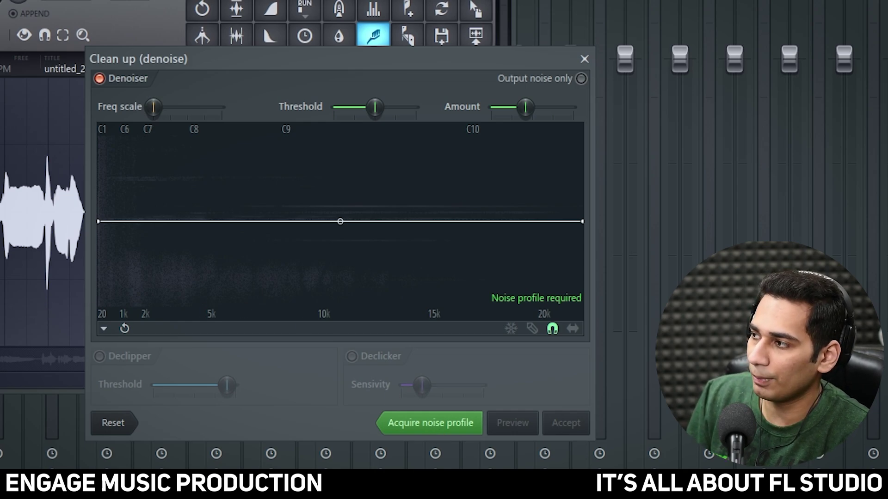
Acquire the noise profile from the selected lead-in and reopen Clean up (denoise) with the entire recording selected
left_click(446, 434)
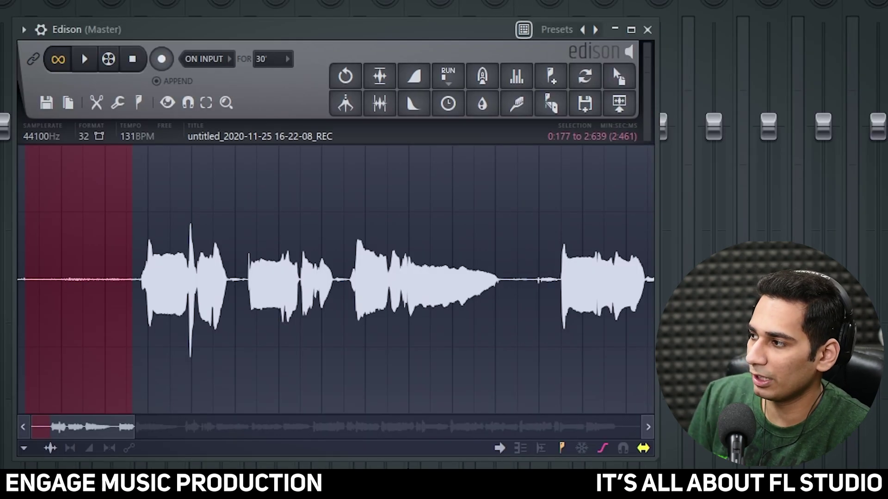
left_click_drag(134, 427, 656, 428)
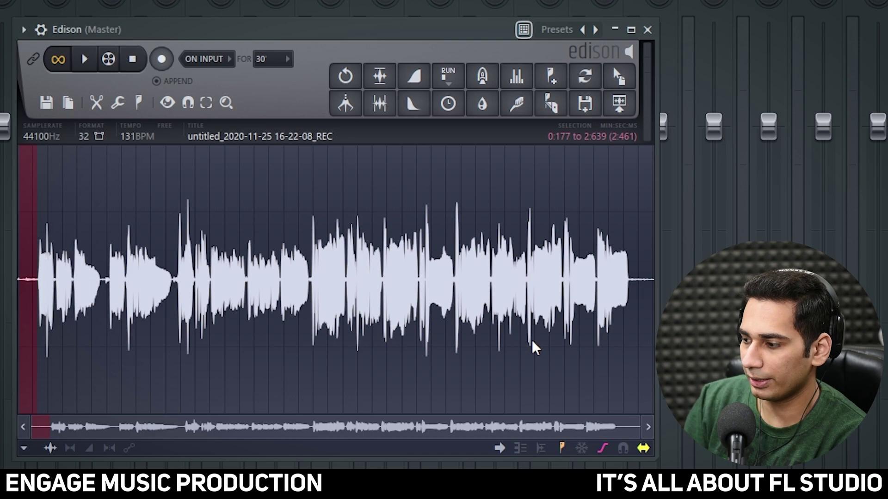
key("ctrl+a")
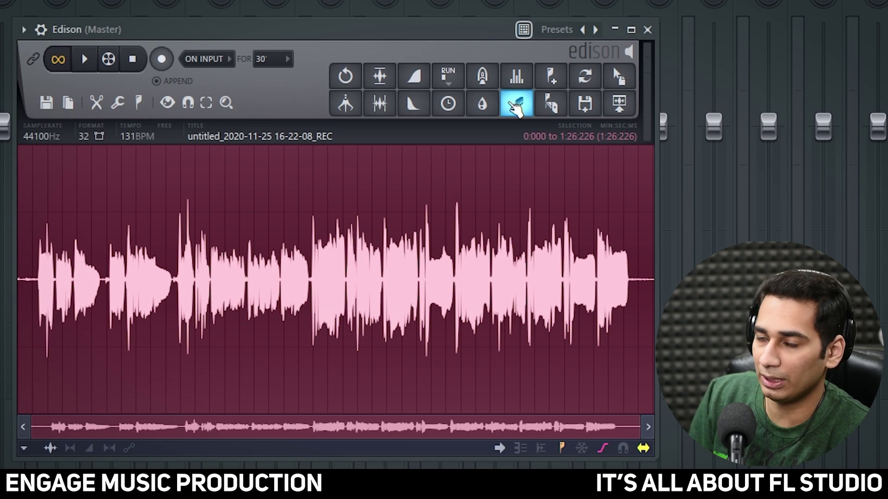
left_click(516, 105)
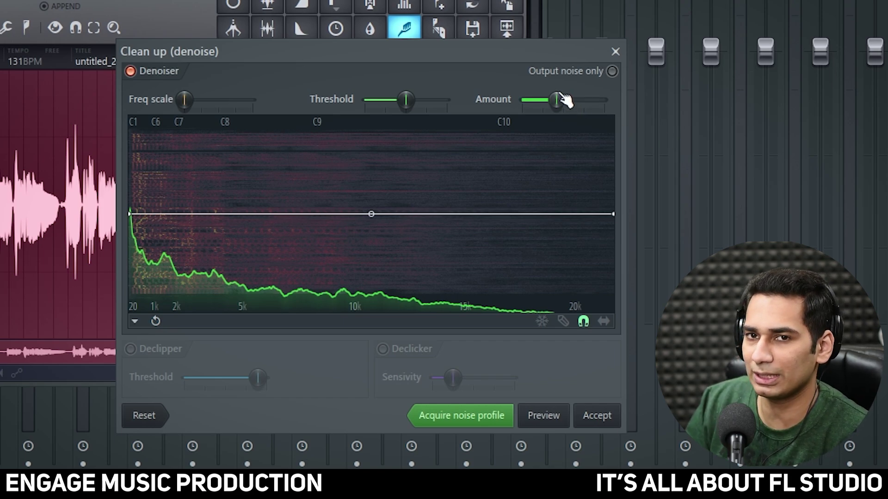
Preview the denoised vocal with Amount at about a quarter, about a third, and maximum
left_click_drag(564, 99, 547, 98)
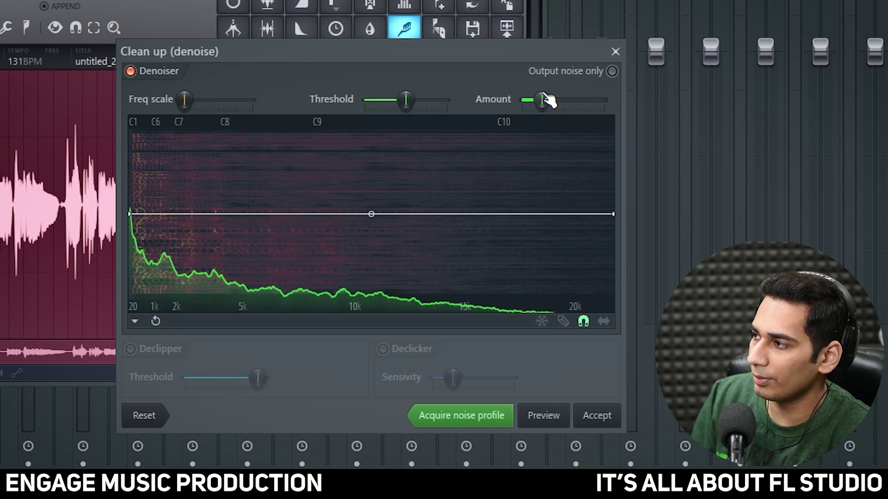
left_click(550, 418)
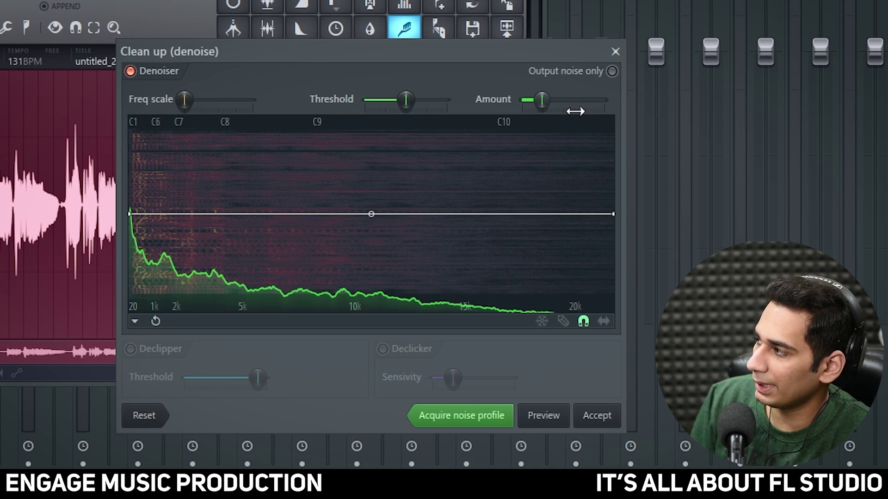
left_click_drag(575, 111, 575, 250)
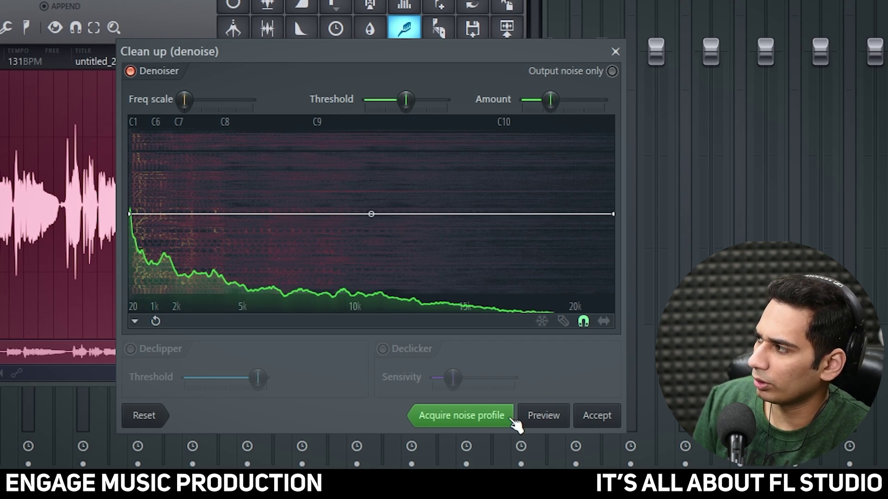
left_click(555, 423)
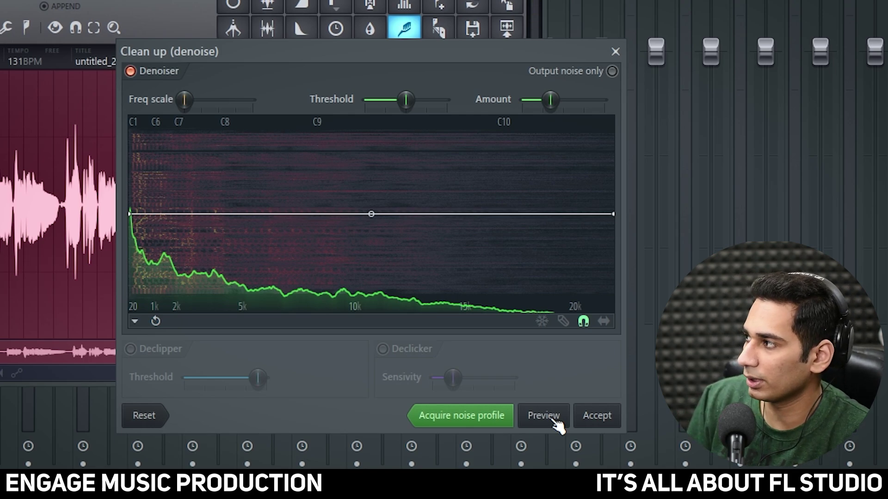
left_click_drag(564, 102, 607, 100)
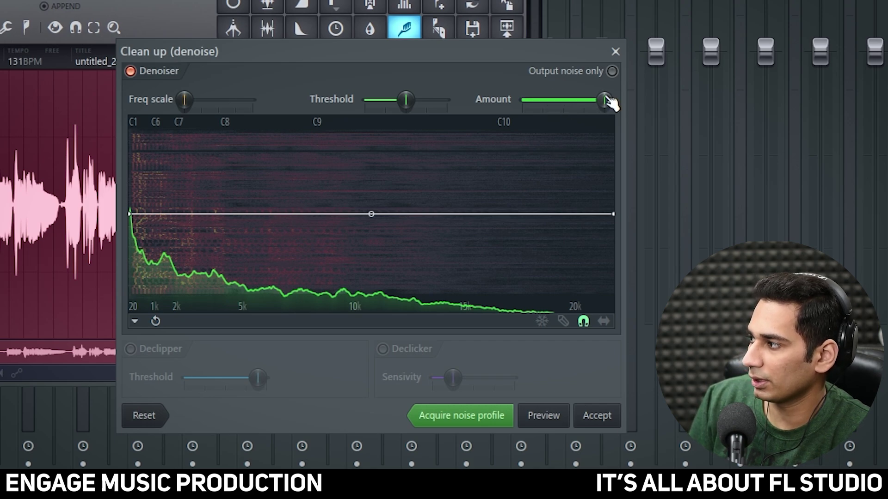
left_click(564, 419)
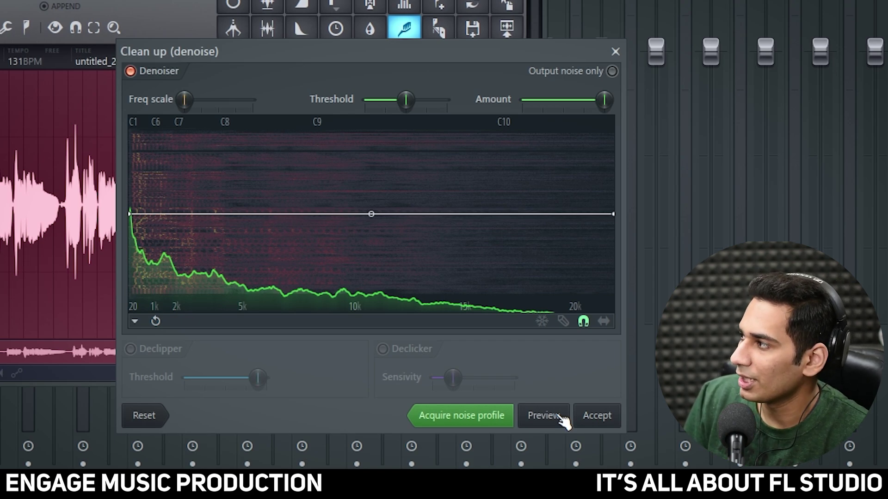
Set the denoiser's Amount to about one third, preview the vocal, and accept the cleanup
left_click_drag(604, 99, 556, 100)
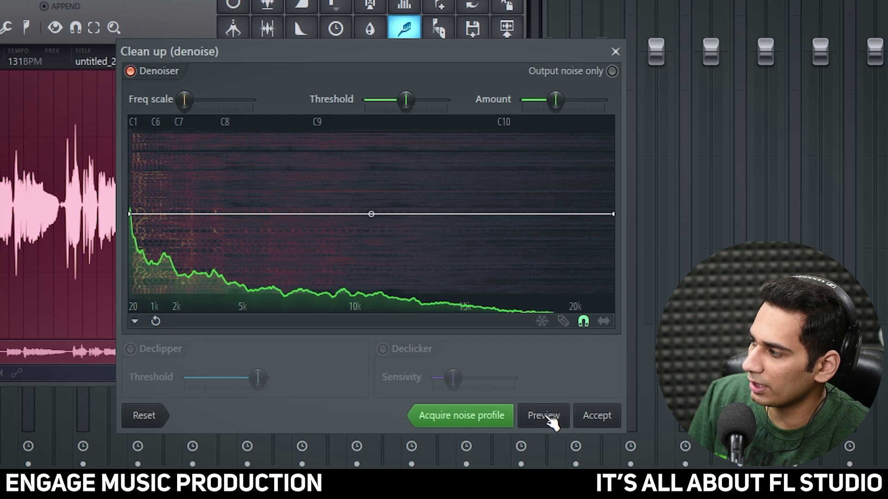
left_click(552, 422)
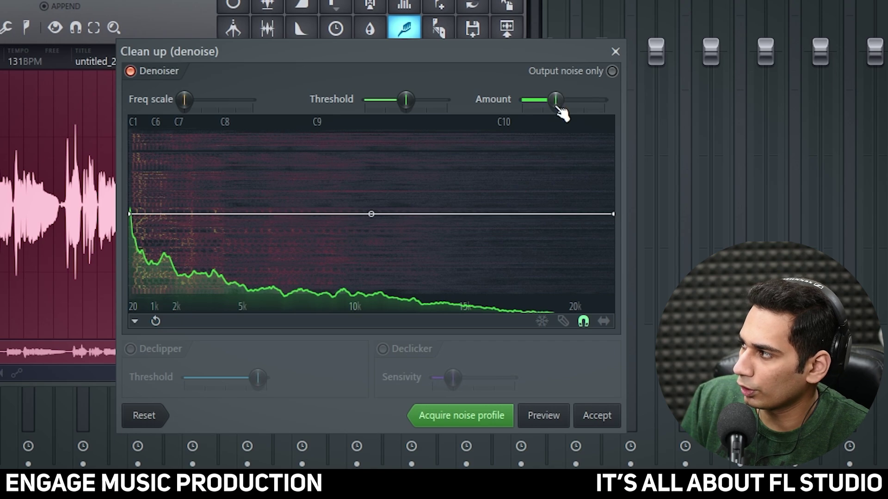
left_click_drag(556, 101, 555, 101)
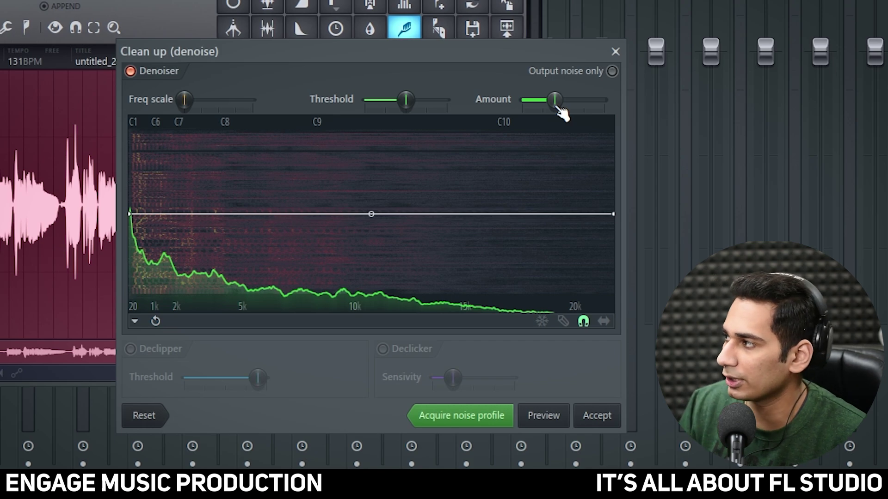
left_click_drag(559, 109, 555, 113)
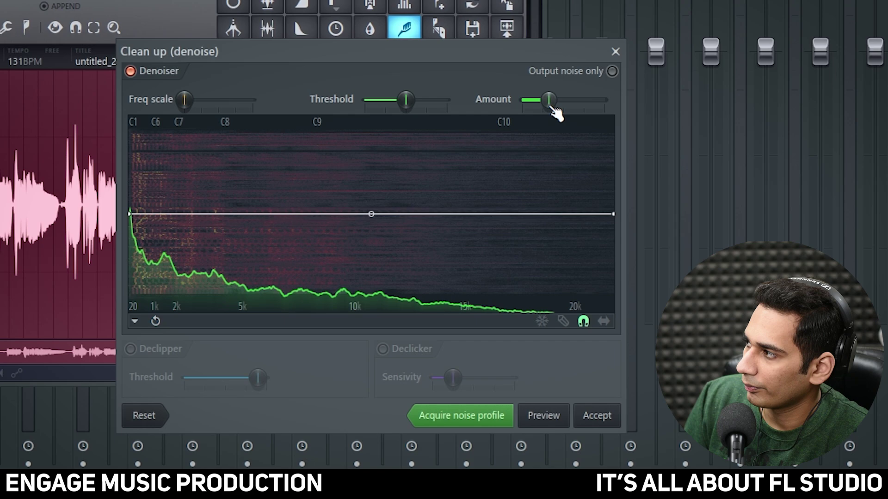
left_click(555, 415)
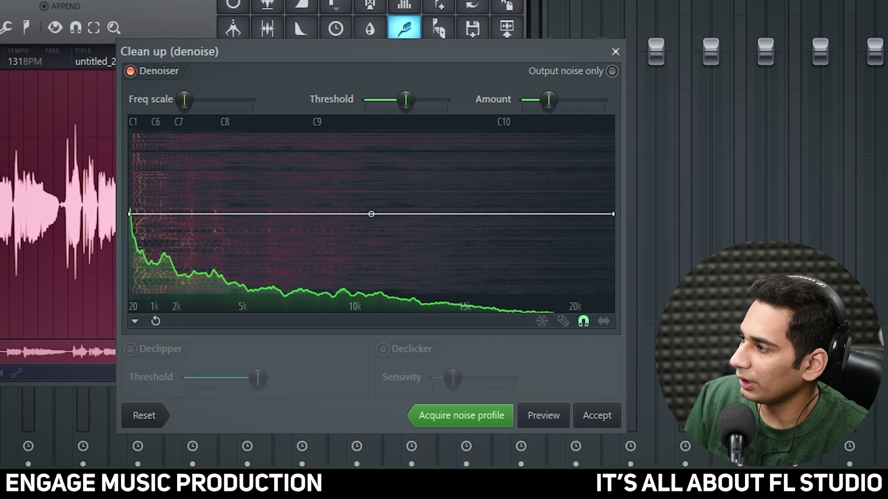
left_click(599, 418)
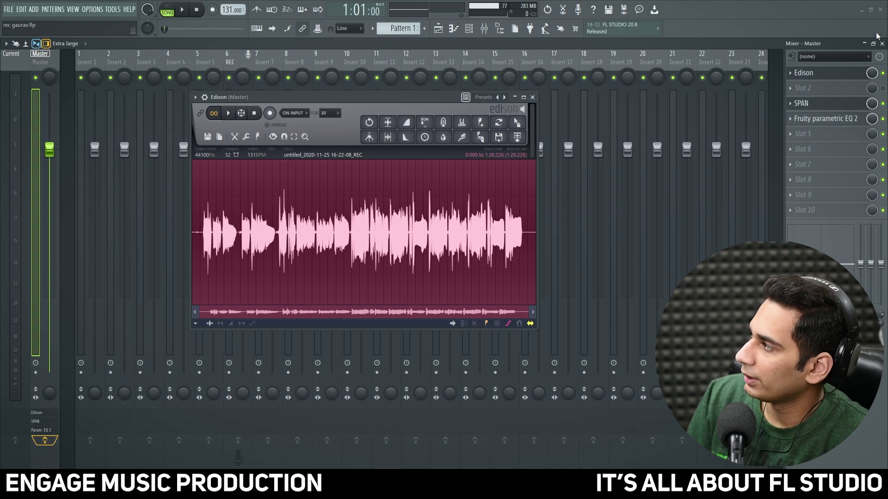
Close the mixer, place the cleaned recording from Edison on playlist Track 3, and close Edison
left_click(882, 44)
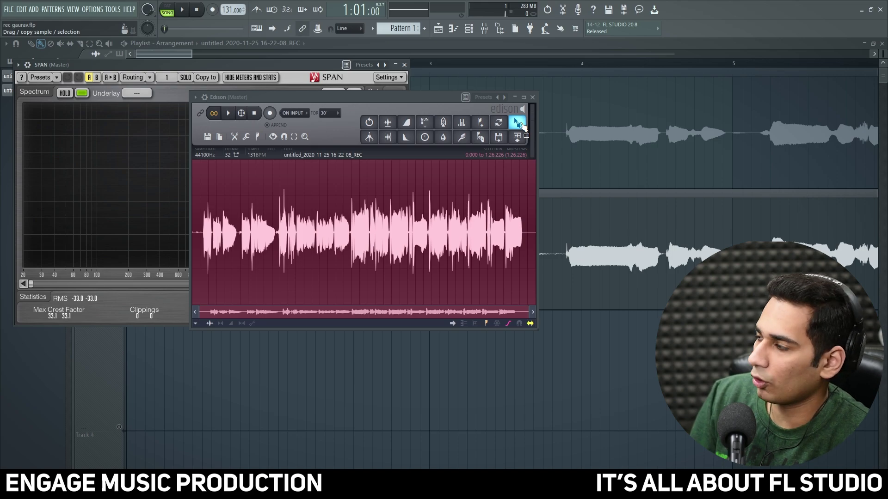
left_click_drag(518, 123, 270, 400)
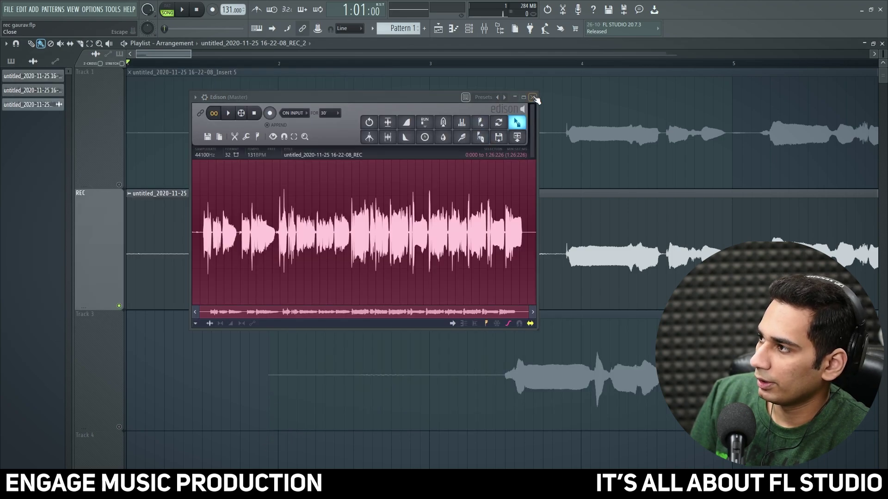
left_click(533, 98)
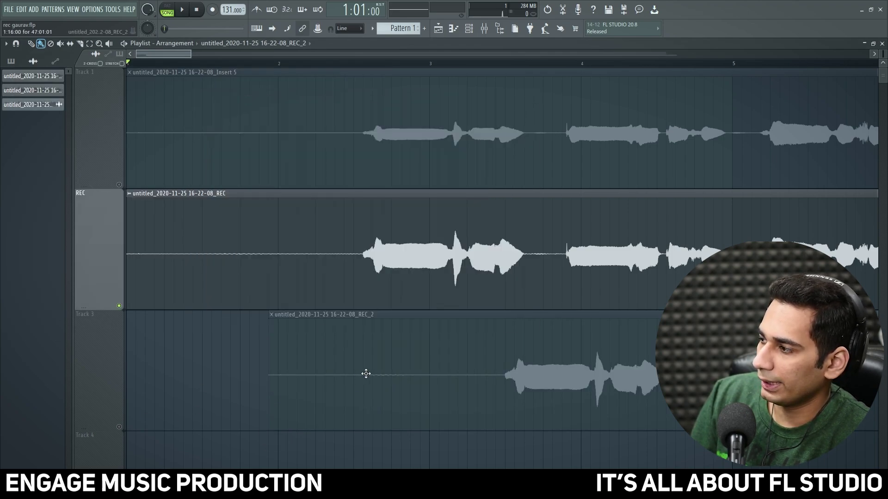
Align the cleaned clip on Track 3 with the song start beneath the original recording, and unmute Track 3
left_click_drag(408, 318, 256, 313)
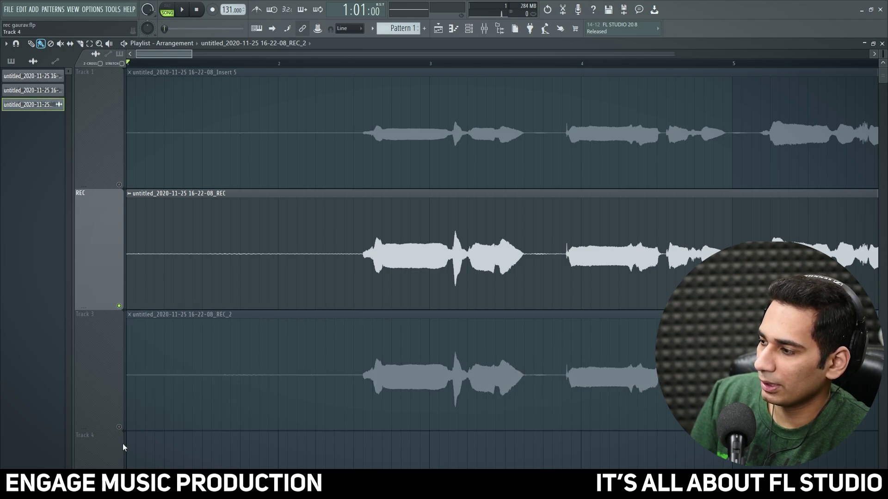
left_click(118, 427)
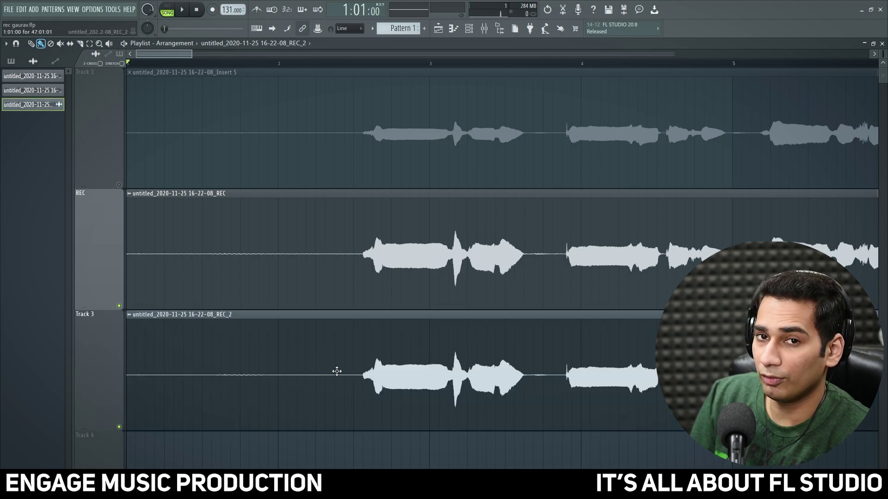
scroll(468, 133, "down", 1)
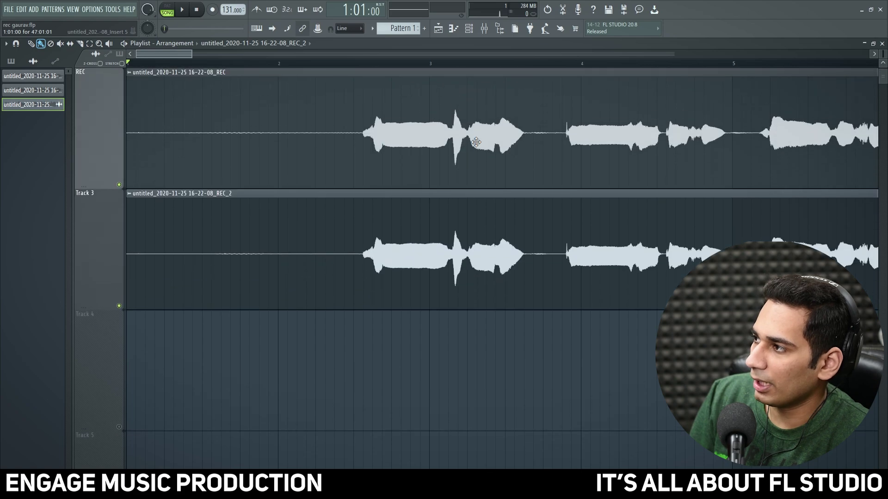
scroll(885, 55, "up", 2)
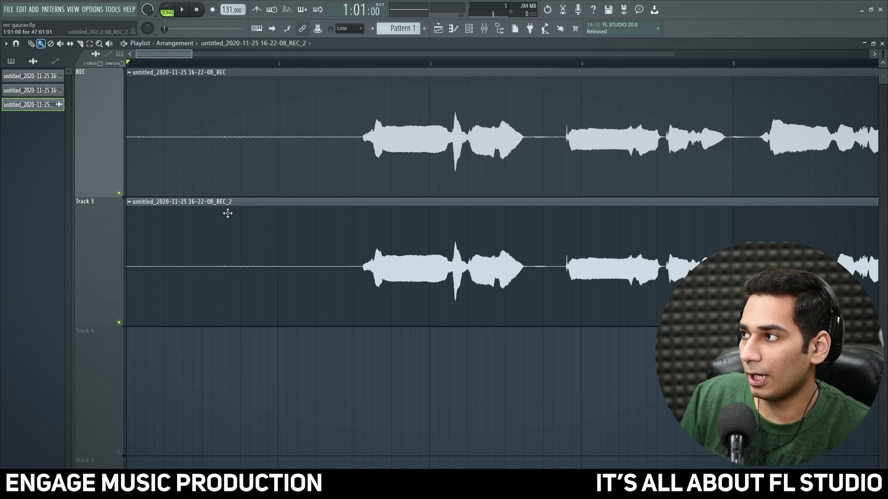
Solo playlist Track 4, which holds the Mobile Mic Rec clip
scroll(267, 69, "down", 1)
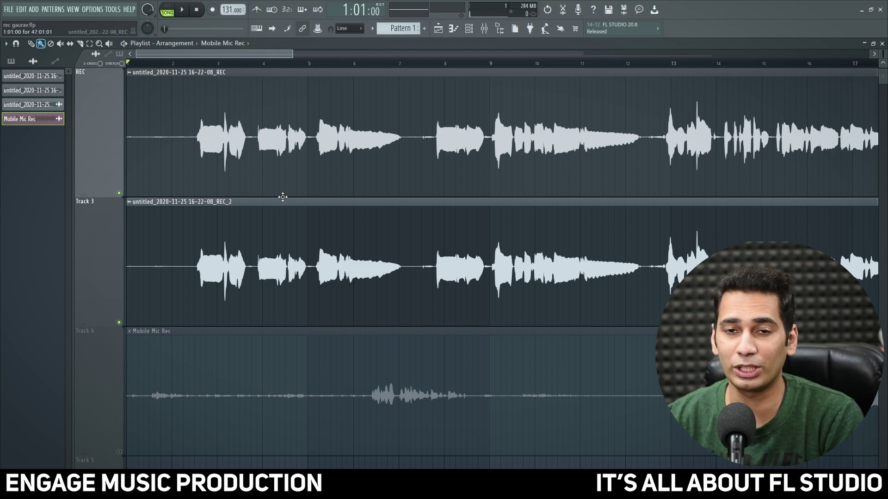
scroll(283, 197, "down", 2)
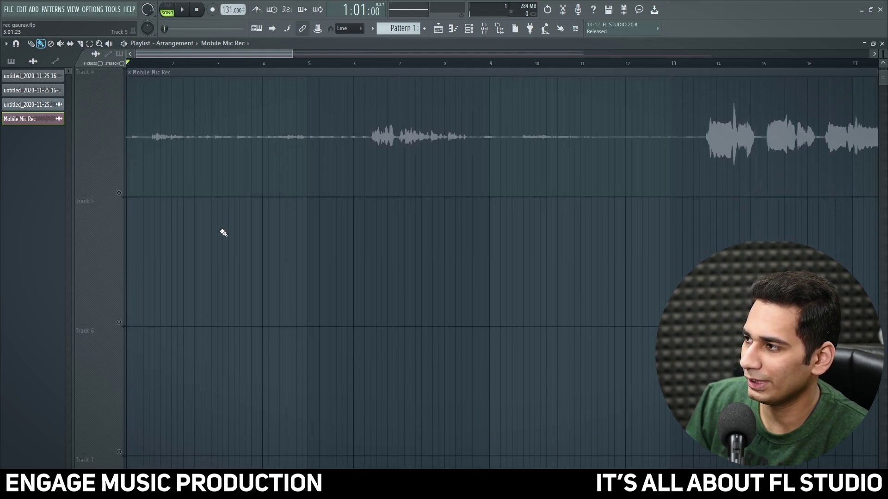
scroll(185, 259, "up", 1)
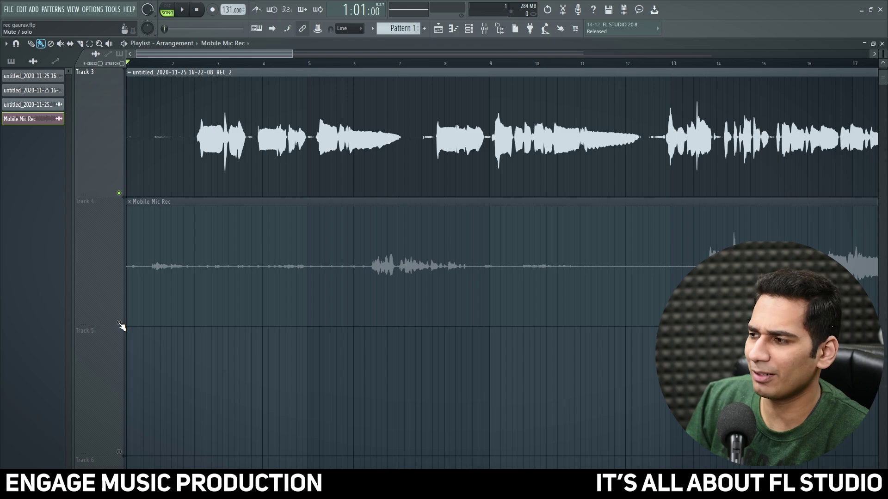
right_click(119, 323)
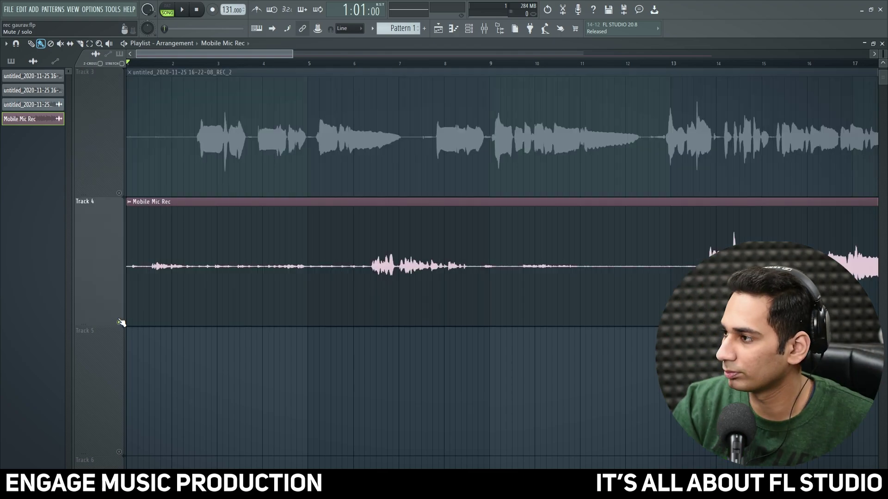
Listen to the Mobile Mic Rec clip from the start, from about bar 7, and from about bar 10
key("space")
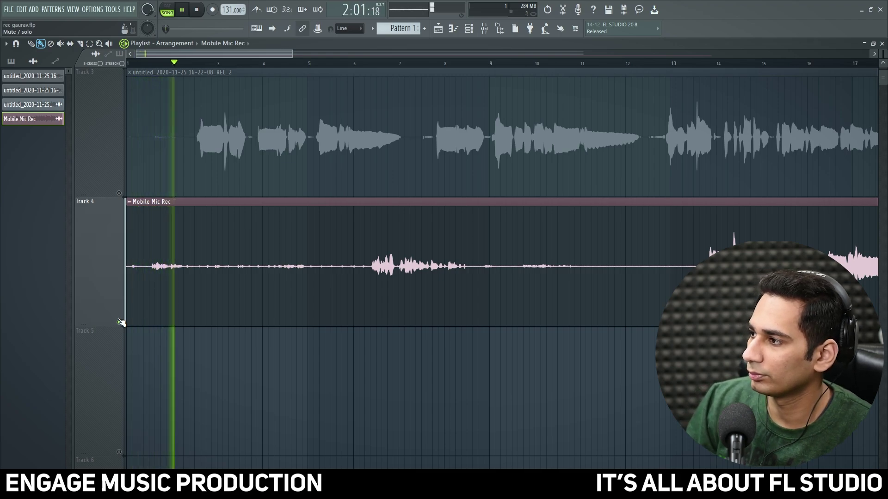
left_click(432, 63)
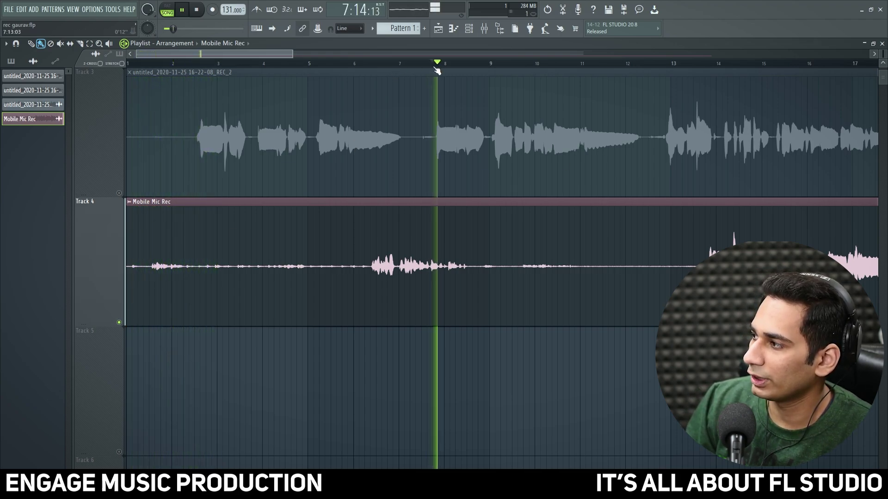
left_click(552, 65)
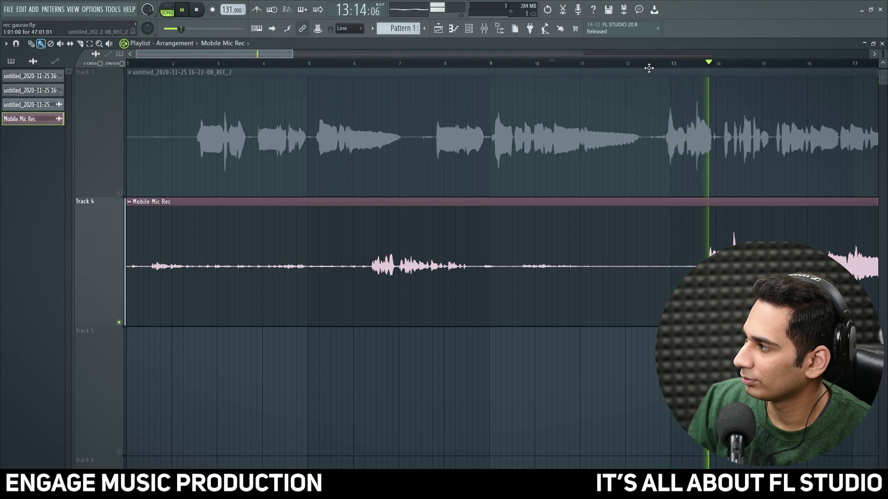
key("space")
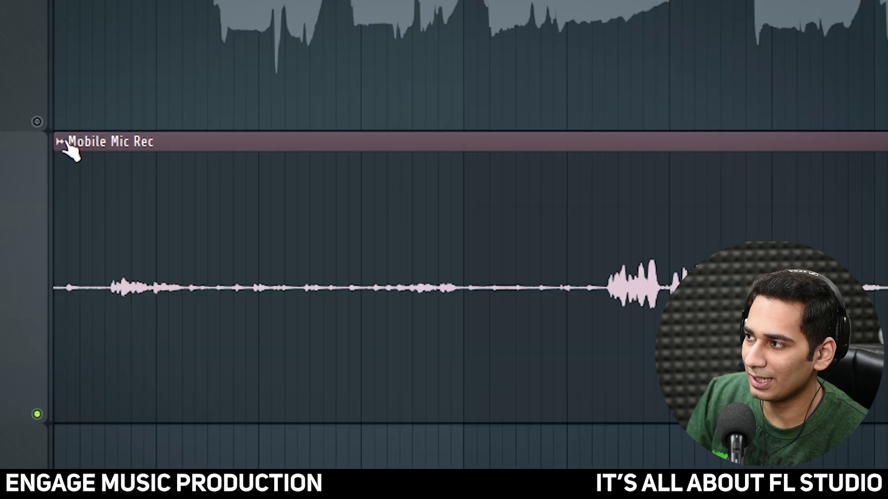
Open the Mobile Mic Rec sample for editing in Edison and delete its opening section from 0:000 to 19:522
left_click(131, 203)
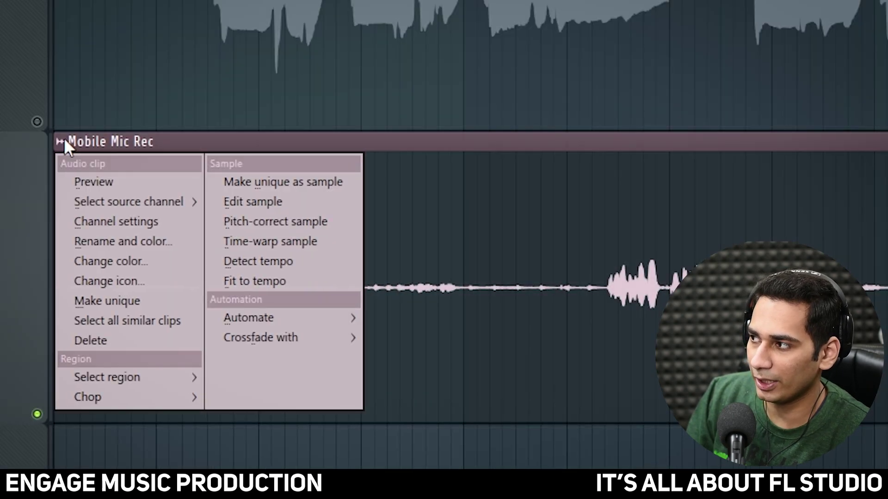
left_click(247, 203)
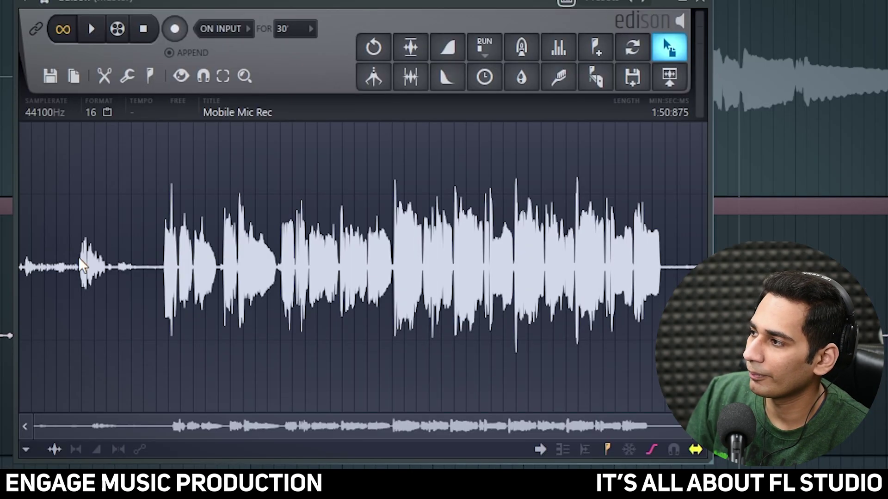
left_click_drag(141, 303, 20, 301)
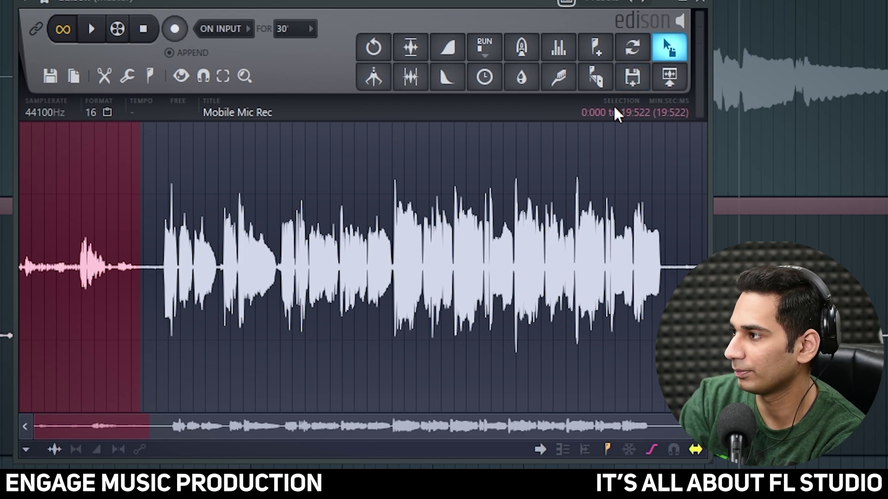
key("Delete")
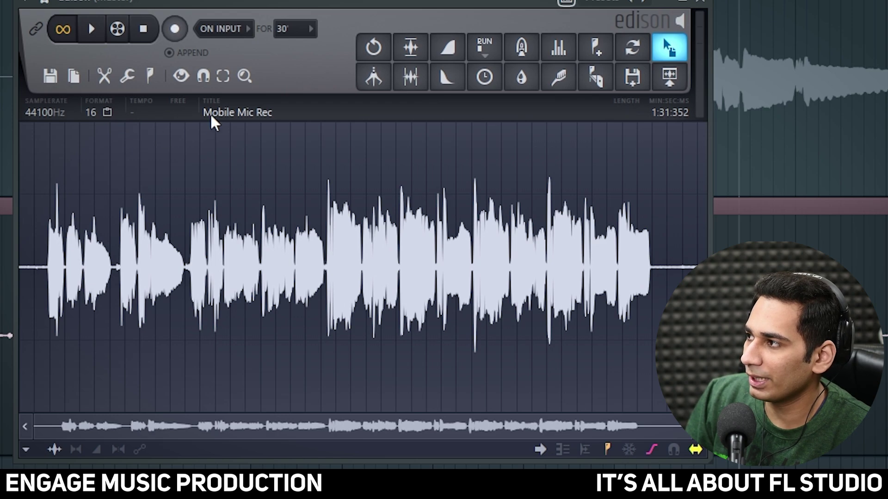
Select the noise-only opening of the Mobile Mic Rec sample from 0:000 to 3:555 and listen to it
left_click(98, 32)
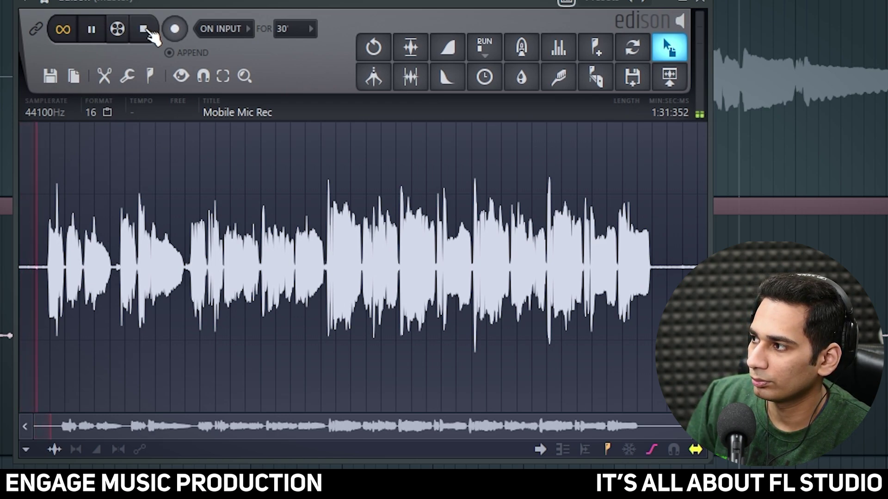
left_click(144, 30)
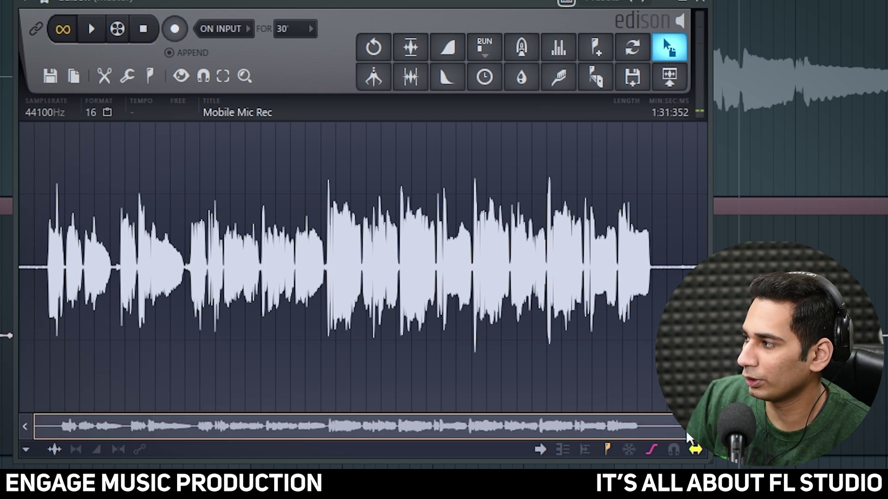
left_click_drag(679, 426, 90, 419)
left_click_drag(332, 319, 32, 337)
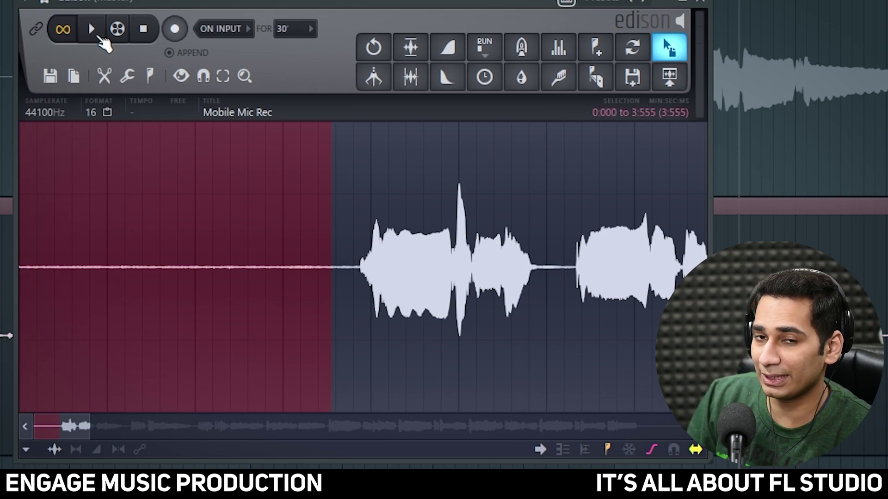
left_click(100, 39)
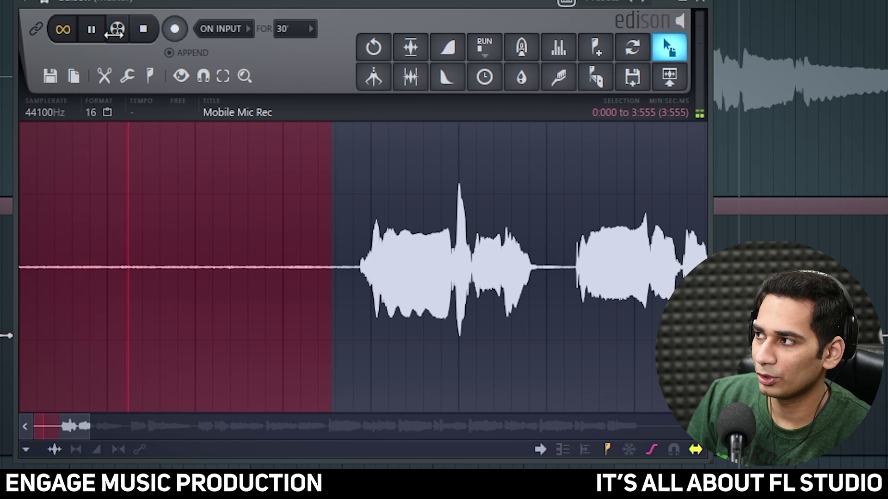
left_click(144, 31)
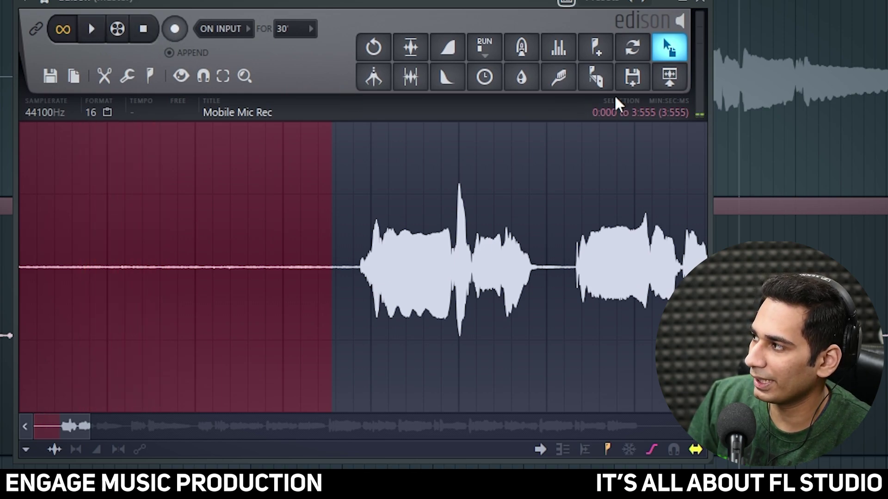
Acquire a noise profile from the selected opening section with the Clean up (denoise) tool
left_click(572, 81)
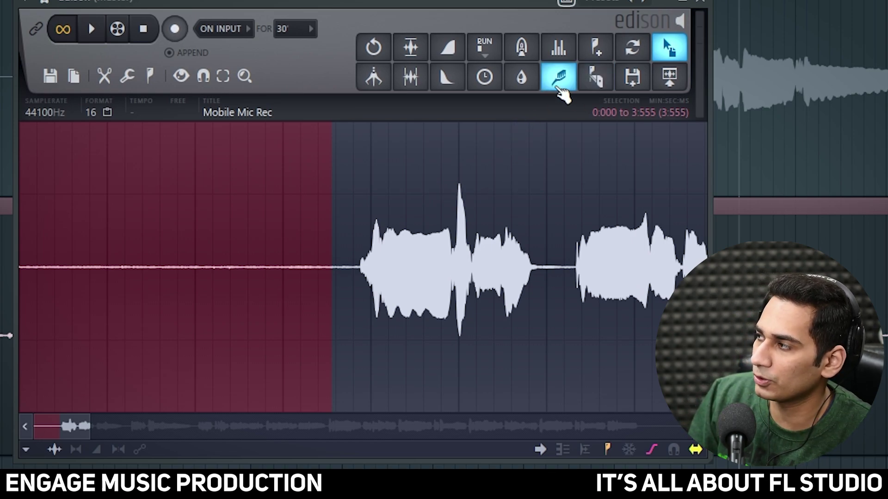
left_click(559, 88)
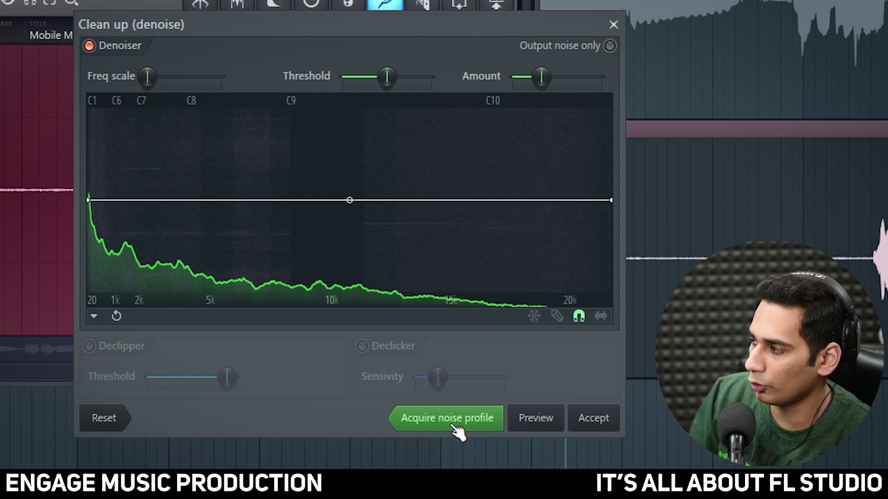
left_click(456, 426)
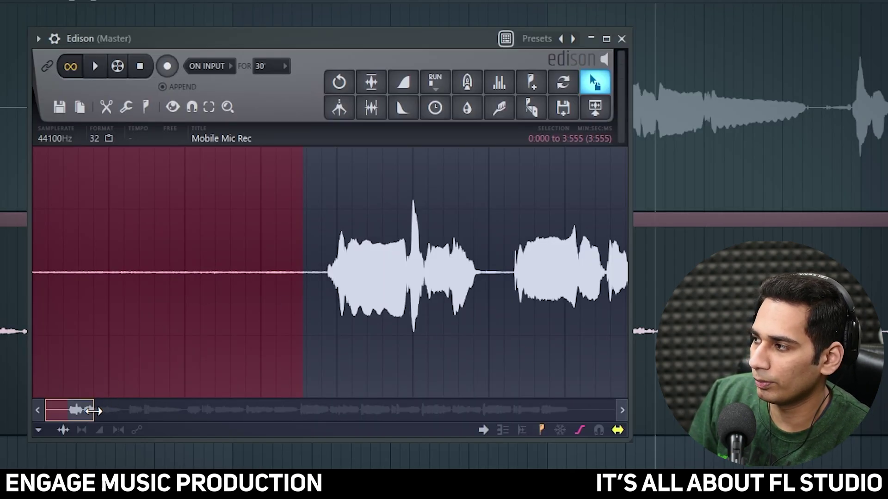
Select the entire Mobile Mic Rec sample, reopen the Clean up (denoise) tool and preview the noise removal
double_click(86, 410)
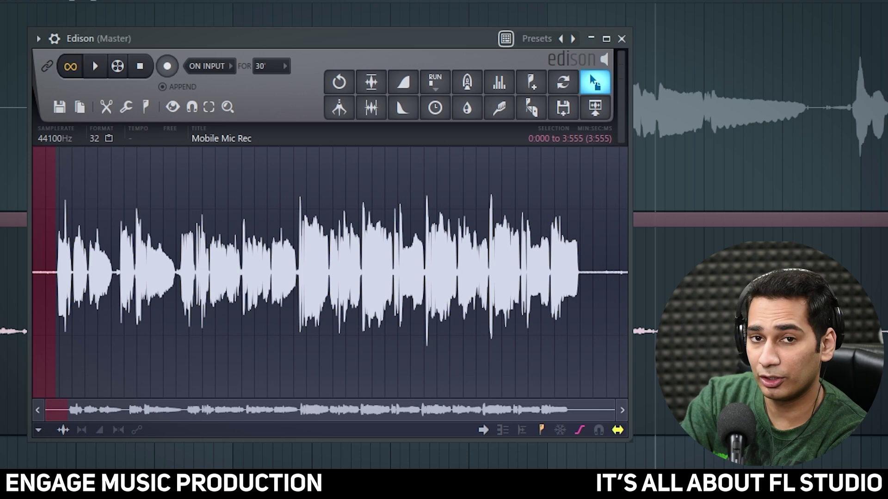
key("ctrl+a")
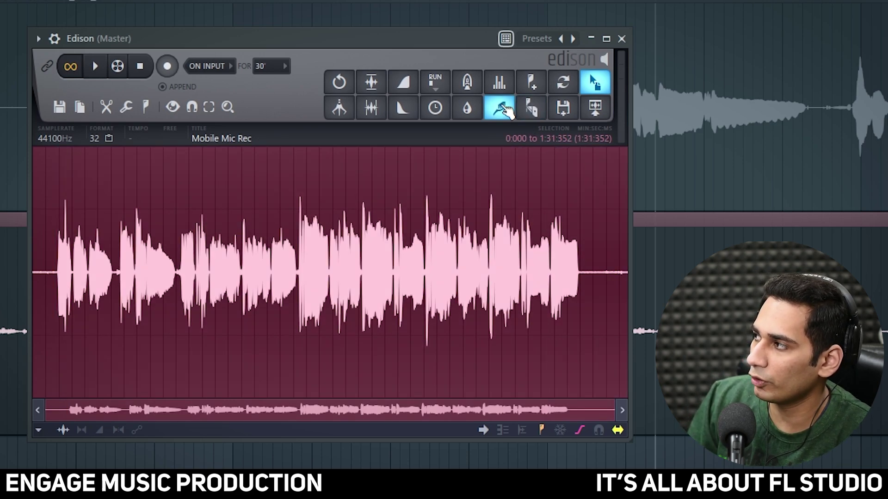
left_click(505, 111)
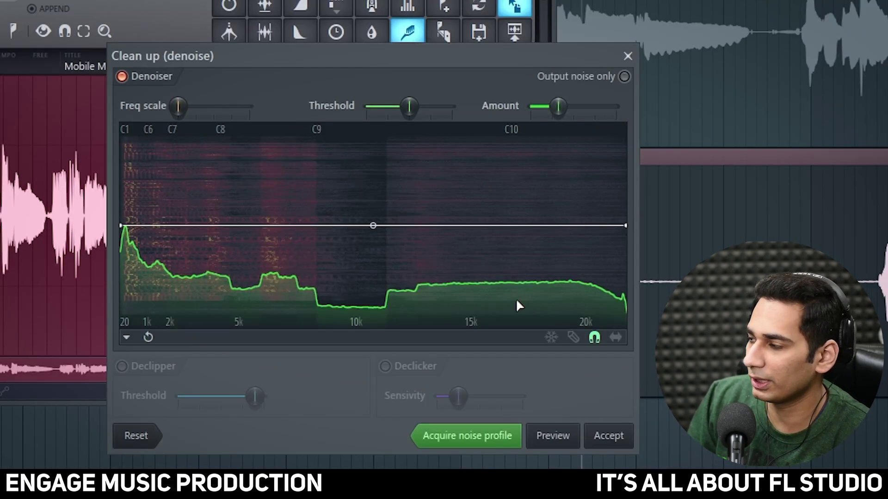
left_click(556, 440)
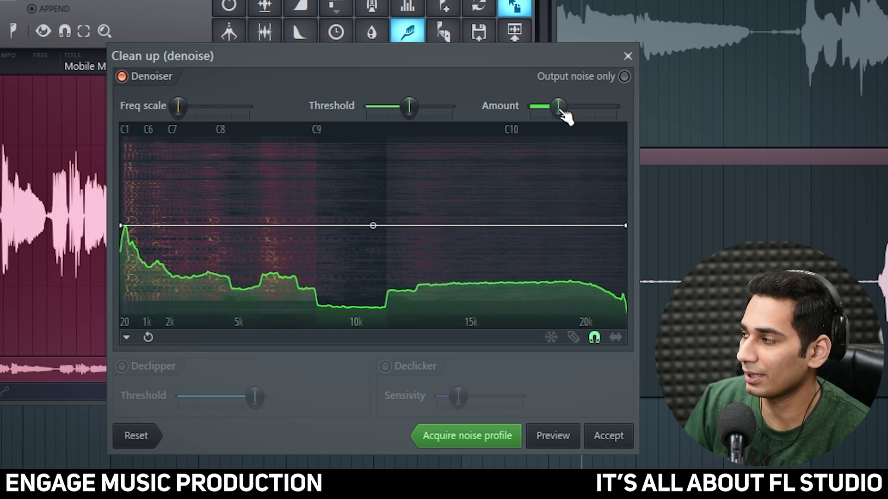
Try a lower denoise Amount, raise it slightly above its starting level, and apply the clean-up to the sample
left_click_drag(563, 111, 551, 112)
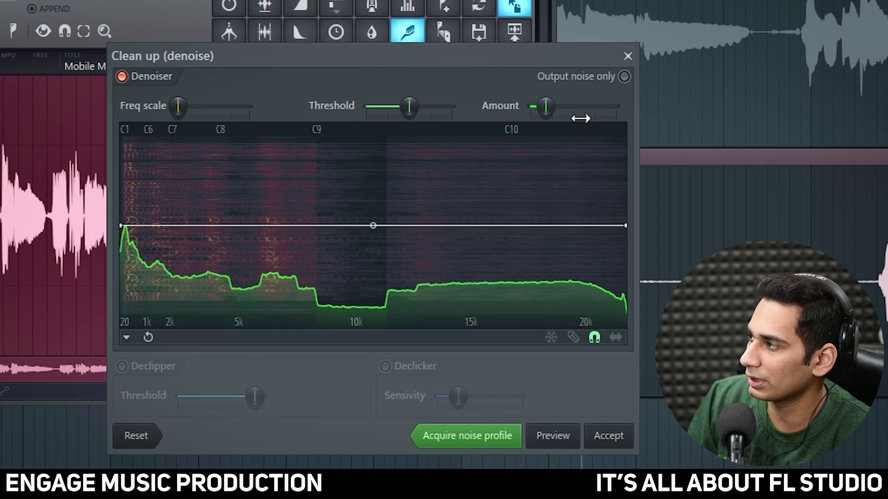
left_click(566, 437)
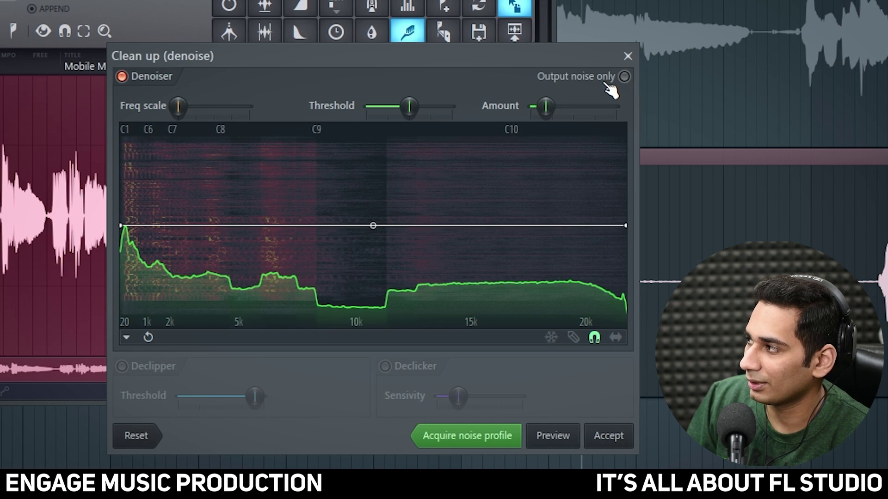
left_click_drag(553, 119, 569, 119)
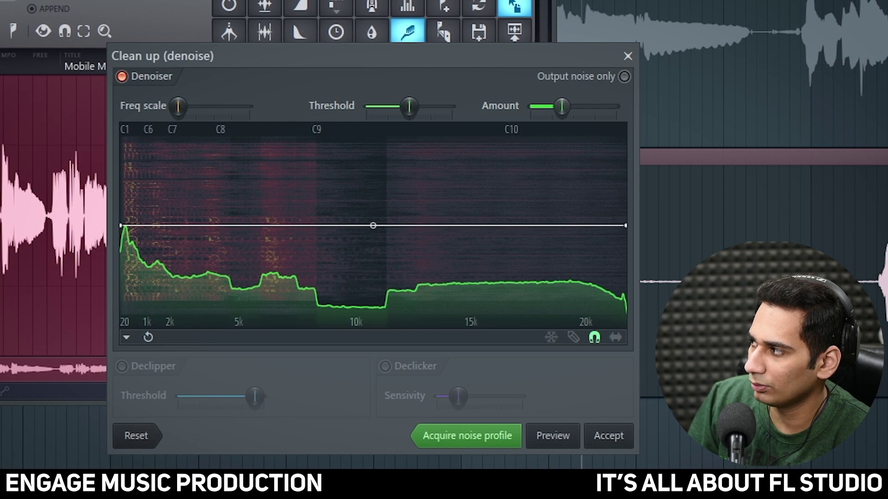
left_click_drag(569, 120, 570, 120)
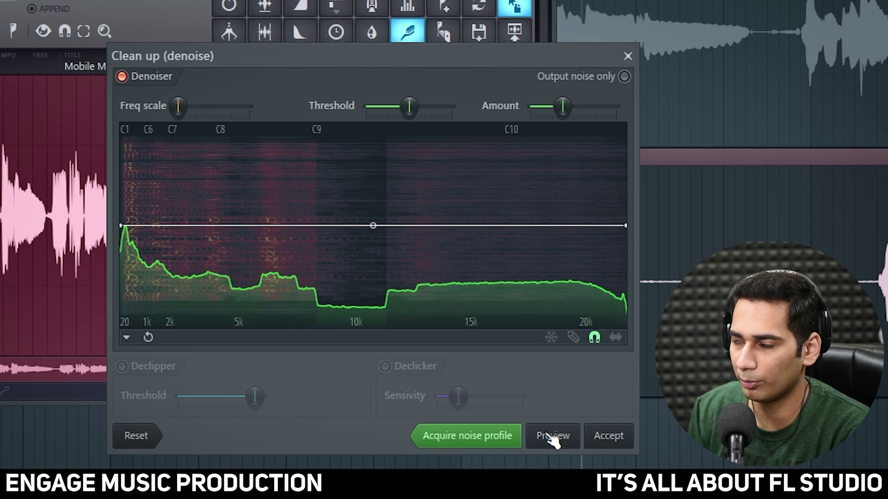
left_click(613, 438)
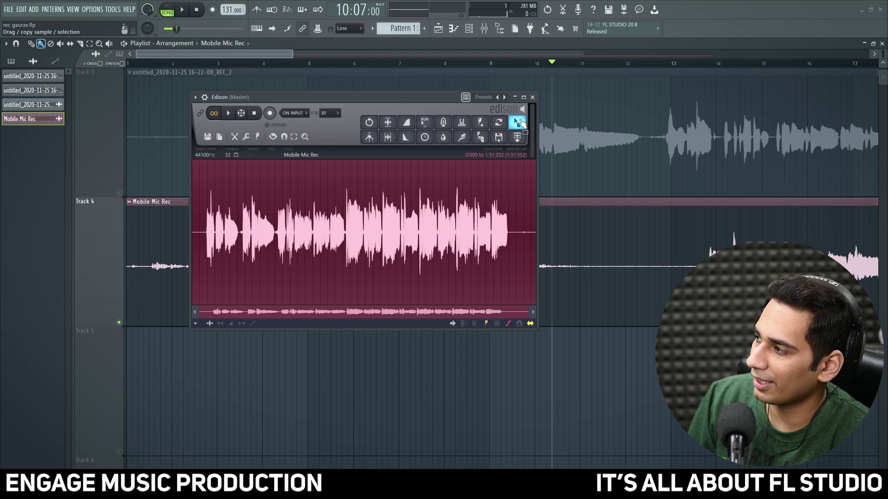
Place the cleaned sample on playlist Track 5, close Edison, and align the clip with the matching vocals on Track 4
left_click_drag(517, 122, 144, 388)
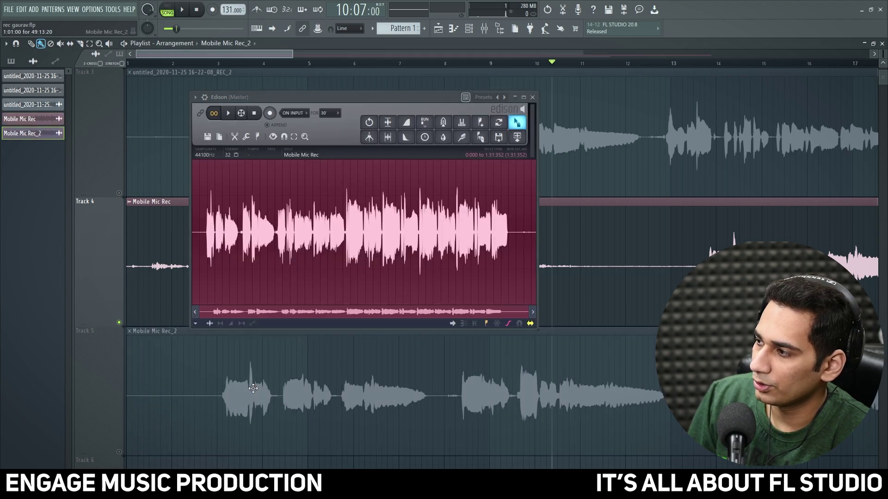
left_click(532, 97)
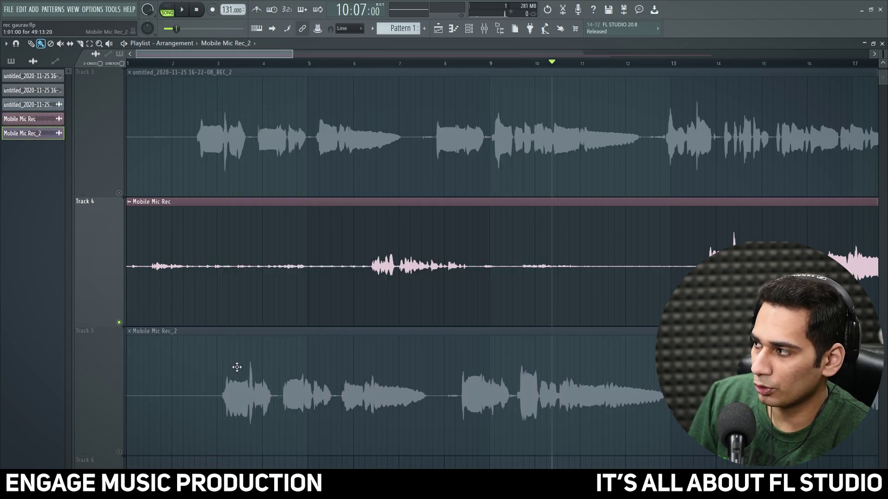
left_click_drag(273, 332, 755, 332)
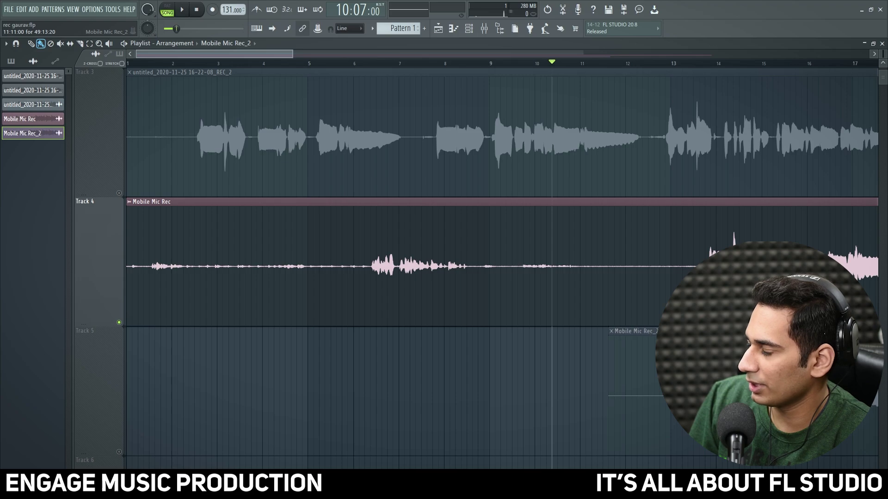
left_click_drag(227, 54, 311, 65)
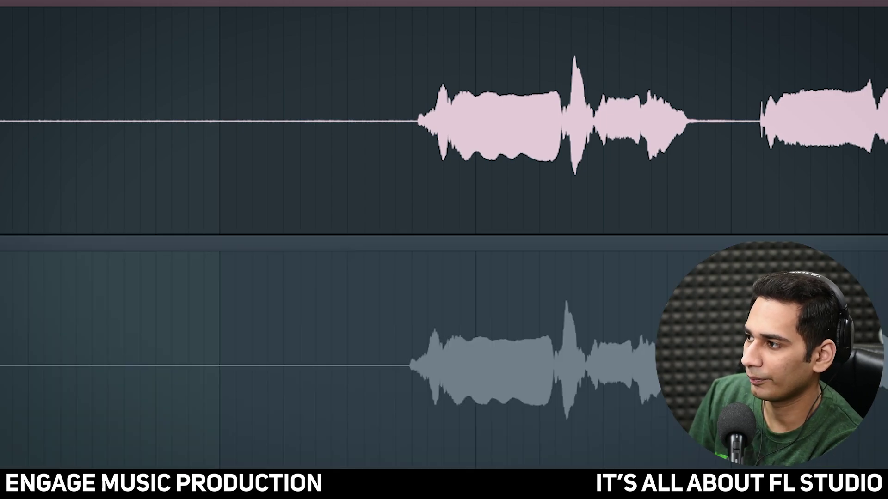
Listen to the original mobile recording on Track 4, and solo Track 5 to play the cleaned version for comparison
key("space")
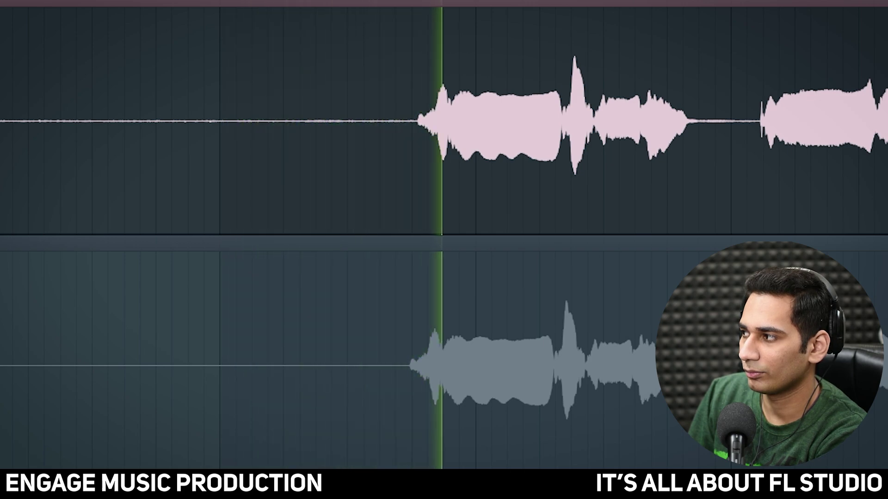
key("space")
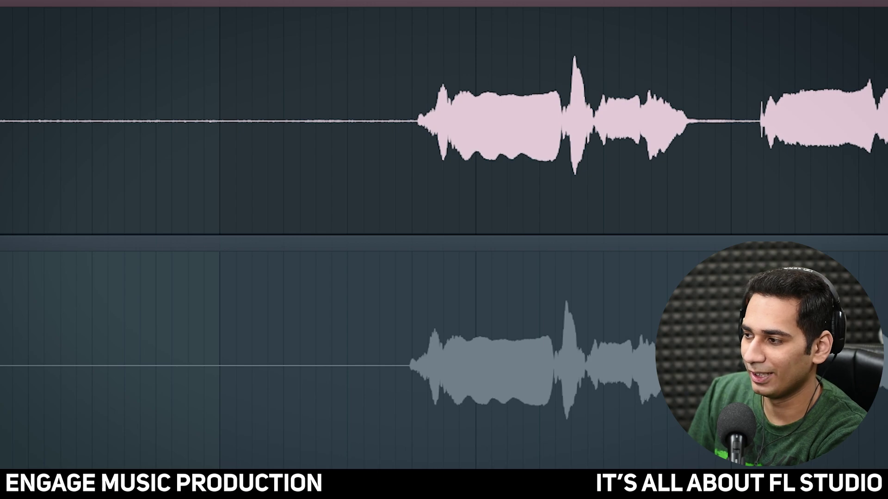
left_click(481, 370)
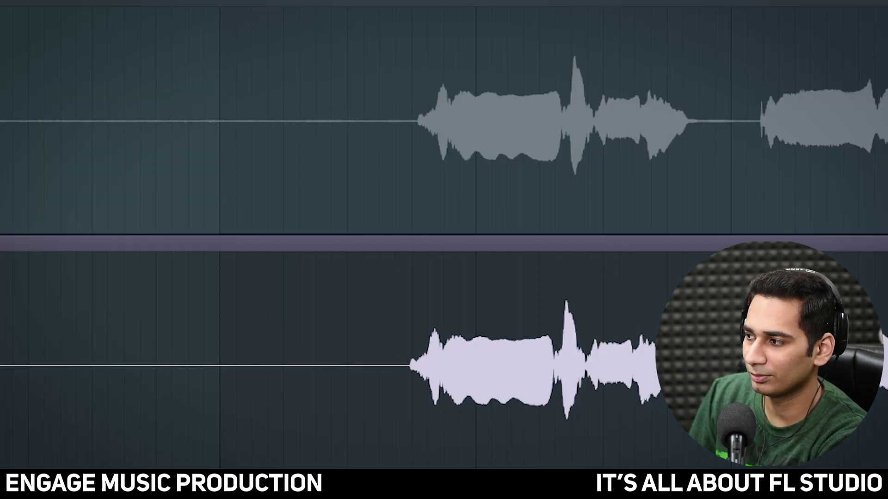
key("space")
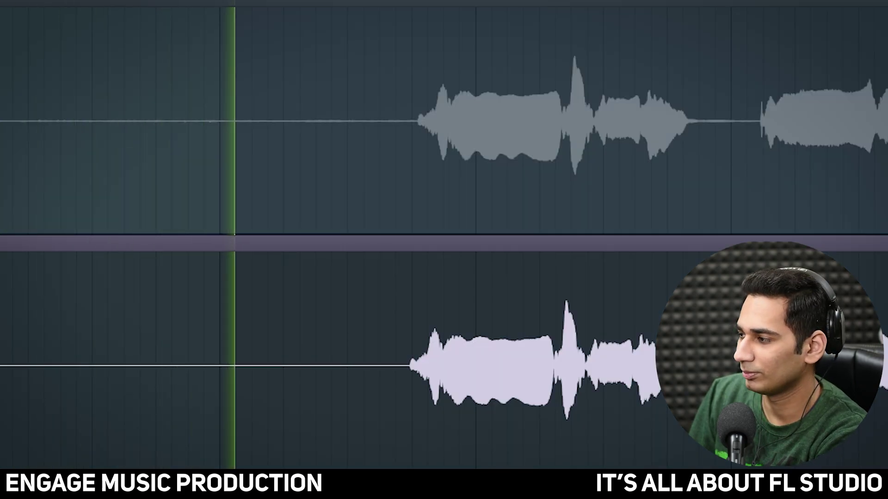